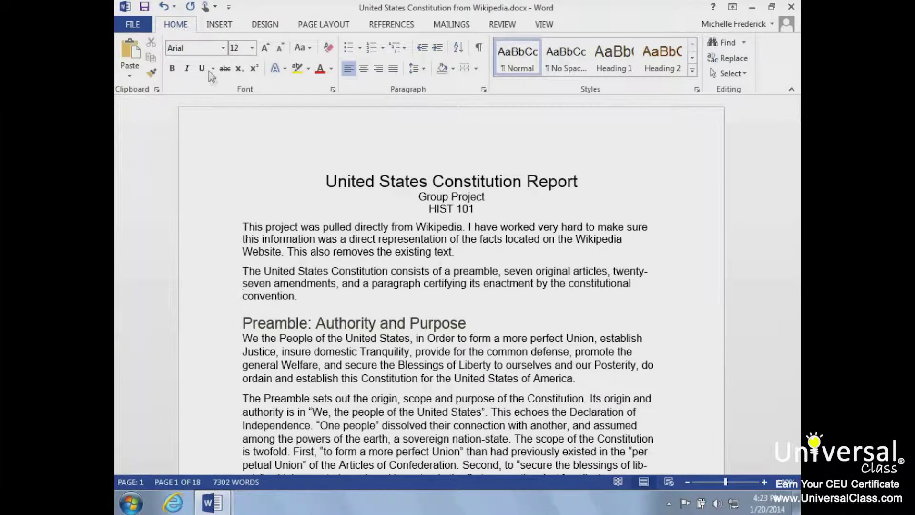
Step: Practise selecting the word 'project', the first sentence, and the first paragraph in several ways
{"action": "double_click", "coordinate": [273, 225]}
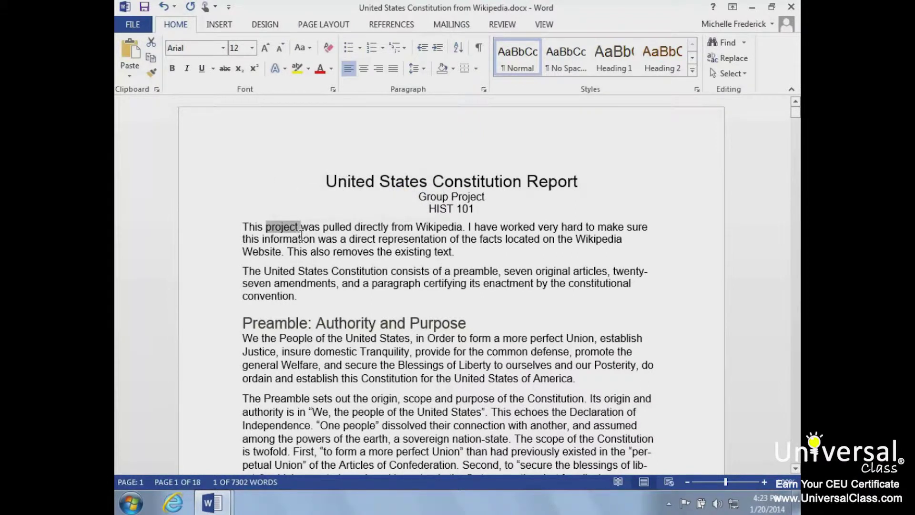
{"action": "left_click", "coordinate": [304, 235]}
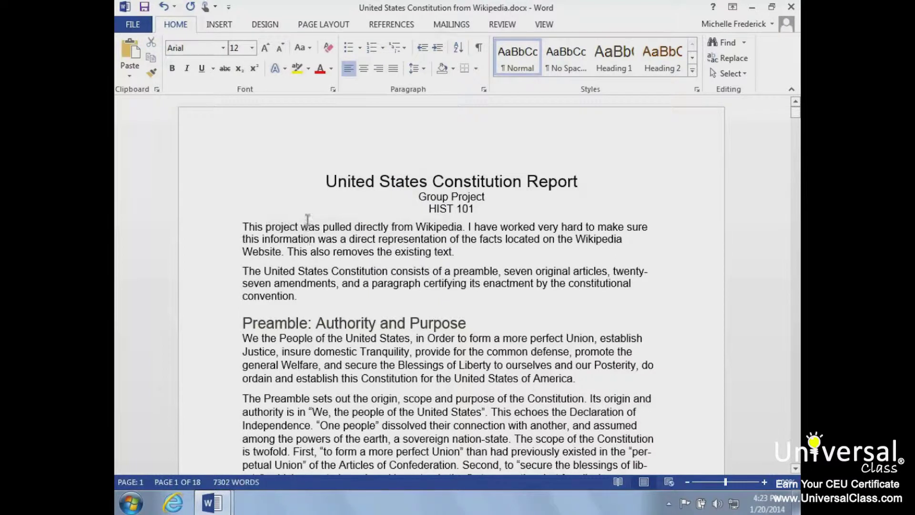
{"action": "left_click", "coordinate": [308, 221], "text": "ctrl"}
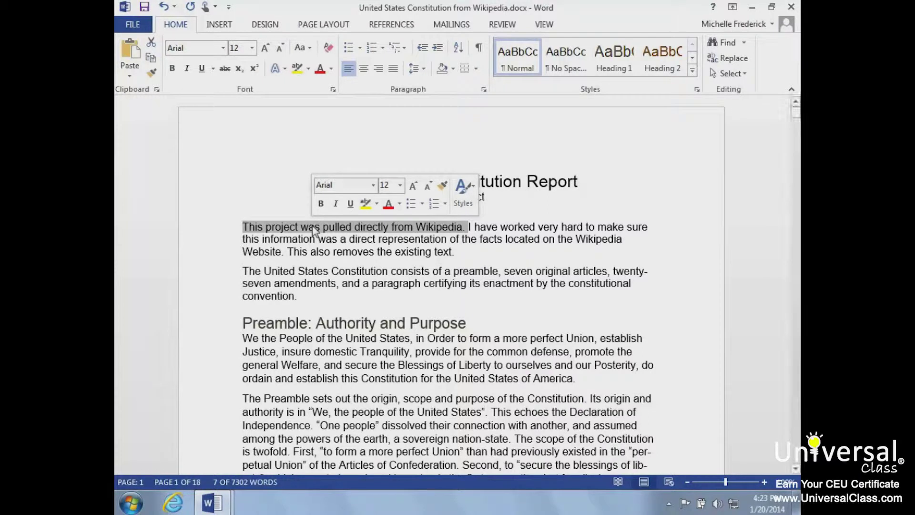
{"action": "triple_click", "coordinate": [313, 229]}
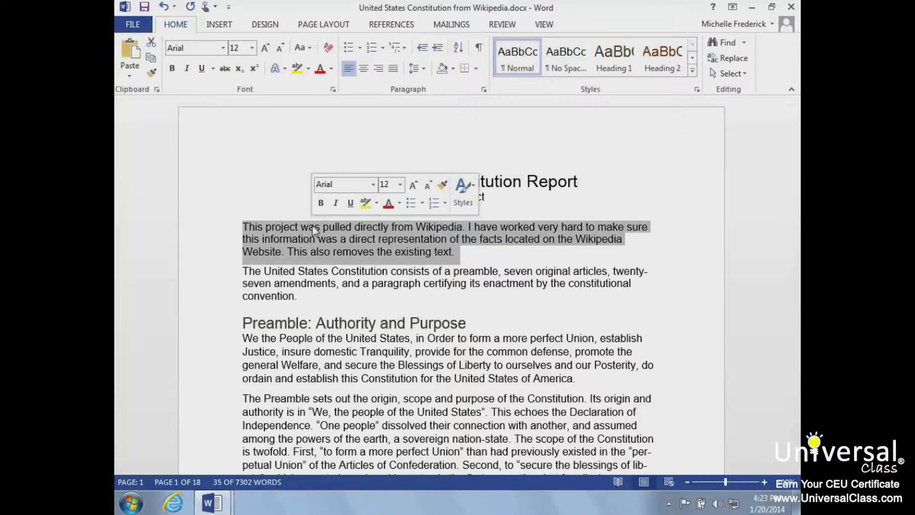
{"action": "left_click", "coordinate": [292, 277]}
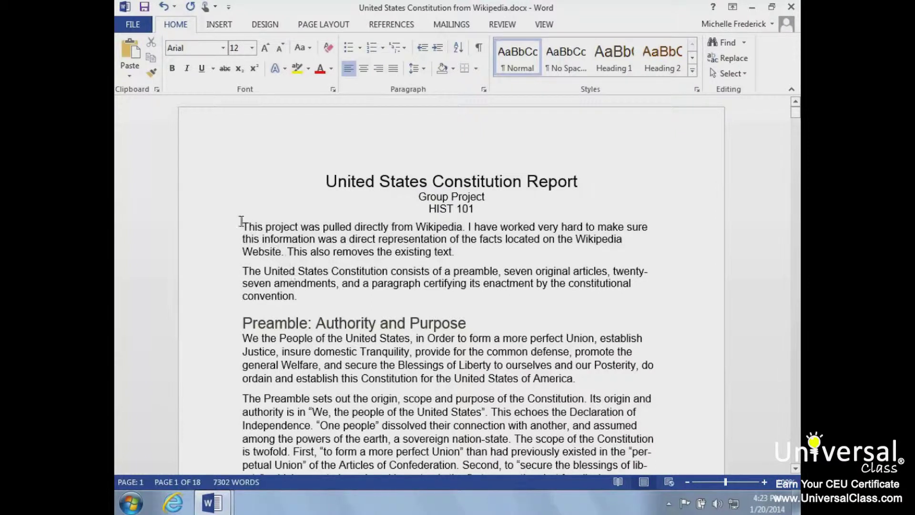
{"action": "left_click_drag", "start_coordinate": [236, 220], "coordinate": [452, 248]}
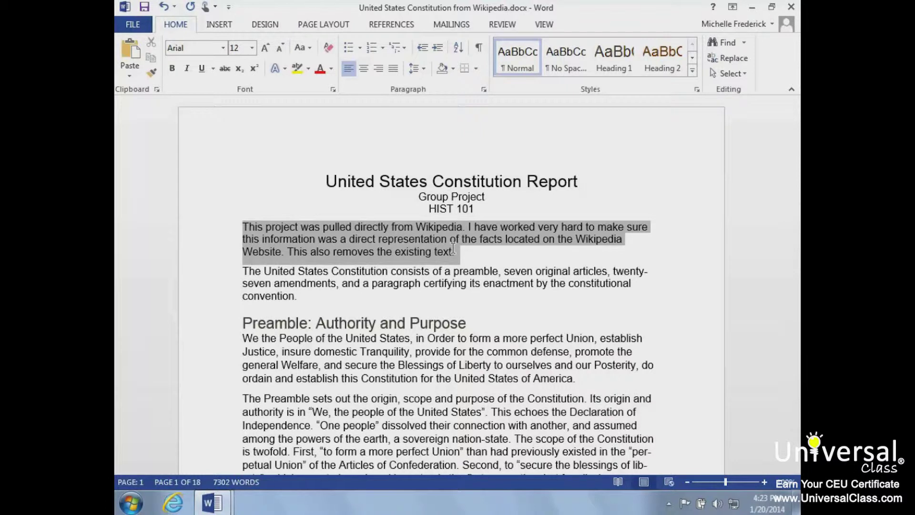
{"action": "left_click_drag", "start_coordinate": [453, 248], "coordinate": [457, 254]}
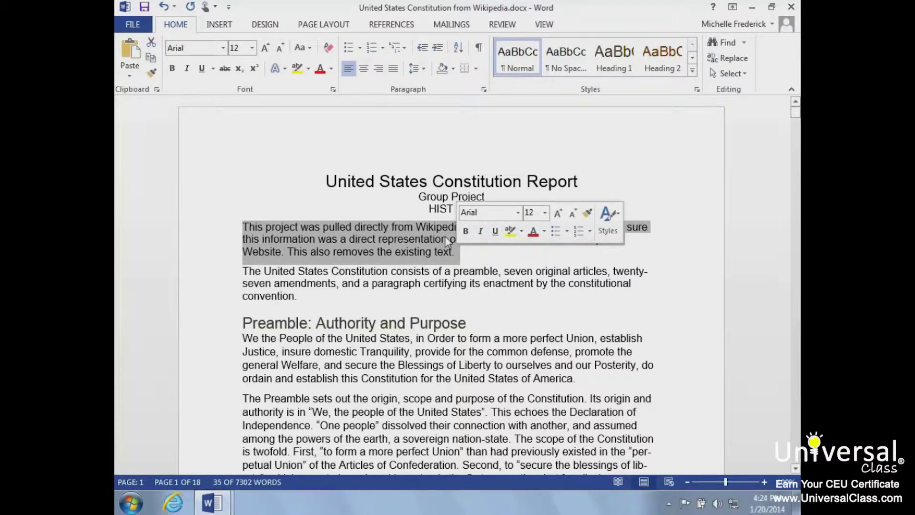
{"action": "left_click", "coordinate": [477, 260]}
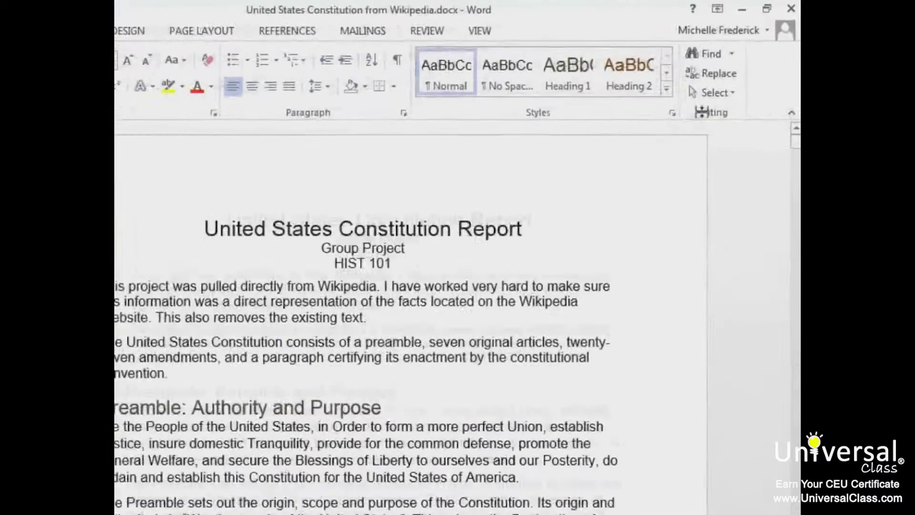
Step: Select the whole document, then drag-select only the first paragraph and copy it
{"action": "left_click", "coordinate": [733, 94]}
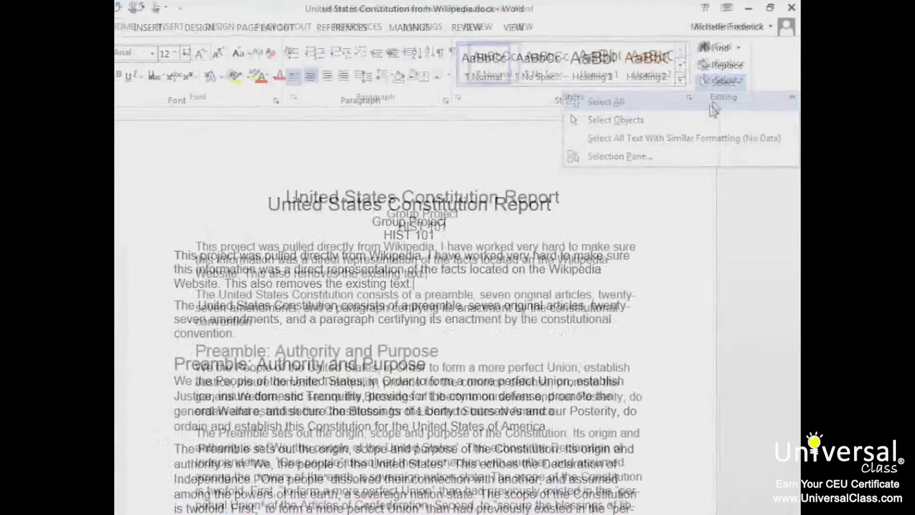
{"action": "left_click", "coordinate": [698, 130]}
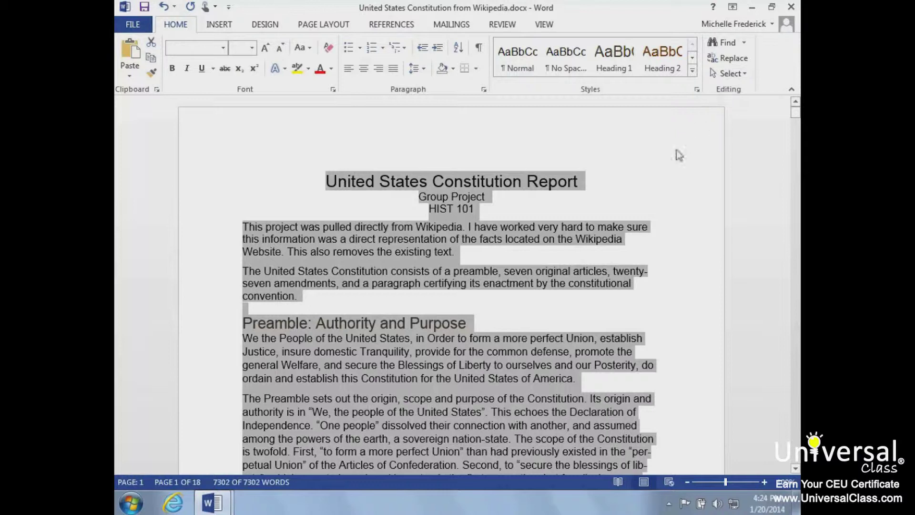
{"action": "left_click", "coordinate": [617, 176]}
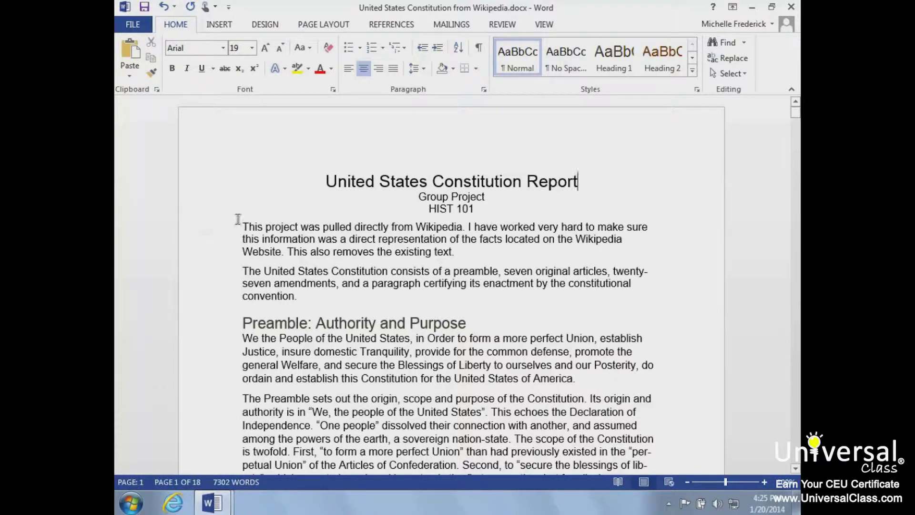
{"action": "left_click_drag", "start_coordinate": [242, 224], "coordinate": [459, 250]}
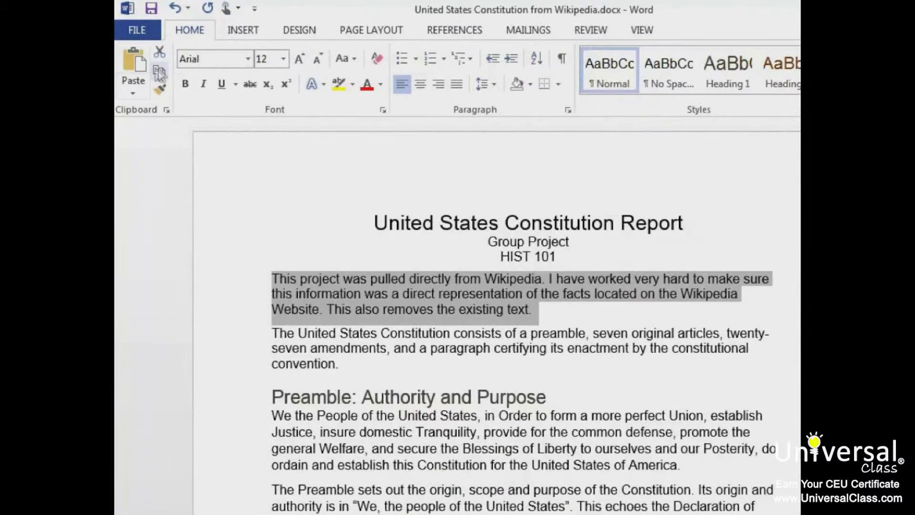
{"action": "left_click", "coordinate": [164, 75]}
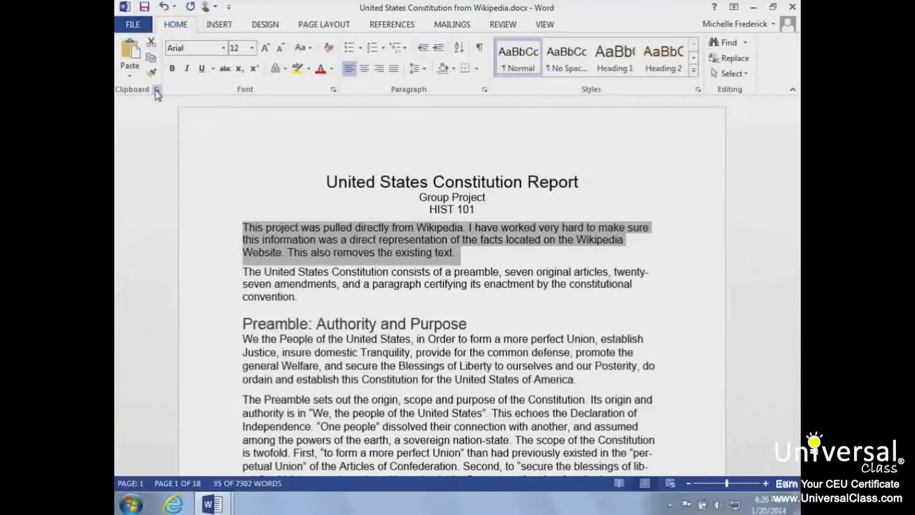
Step: Show the Clipboard pane and cut the paragraph beginning 'The United States Constitution consists'
{"action": "left_click", "coordinate": [156, 91]}
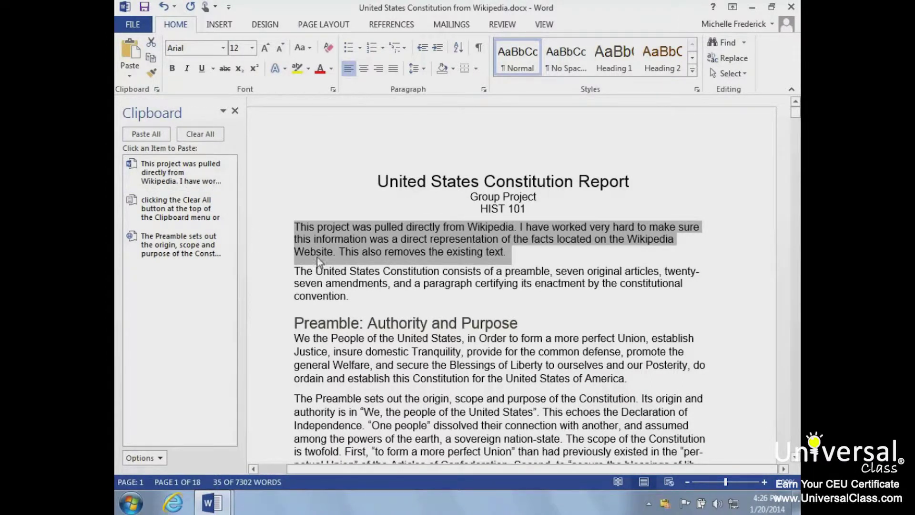
{"action": "left_click", "coordinate": [285, 270]}
{"action": "left_click_drag", "start_coordinate": [332, 271], "coordinate": [360, 288]}
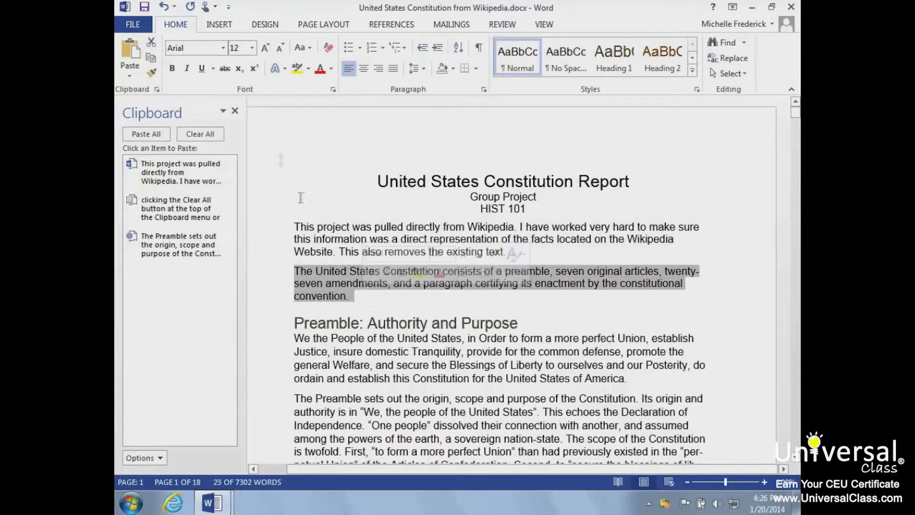
{"action": "left_click", "coordinate": [151, 43]}
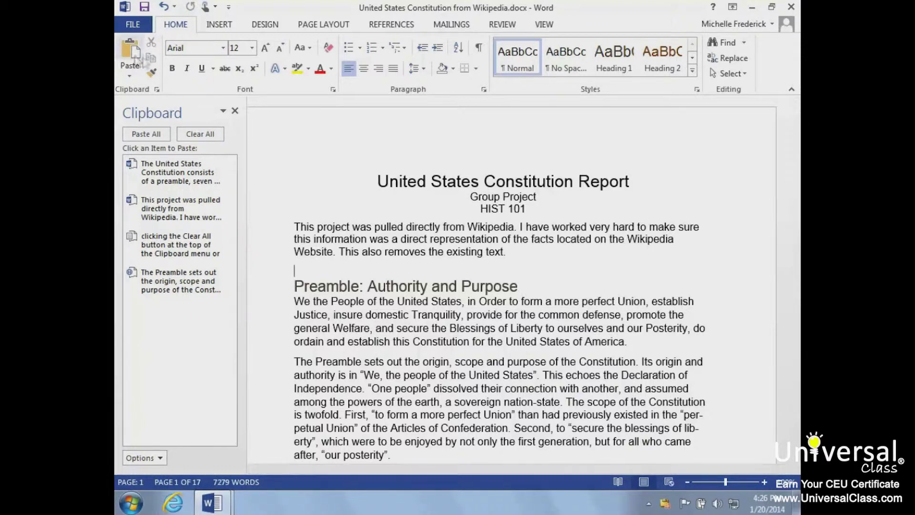
{"action": "left_click", "coordinate": [128, 70]}
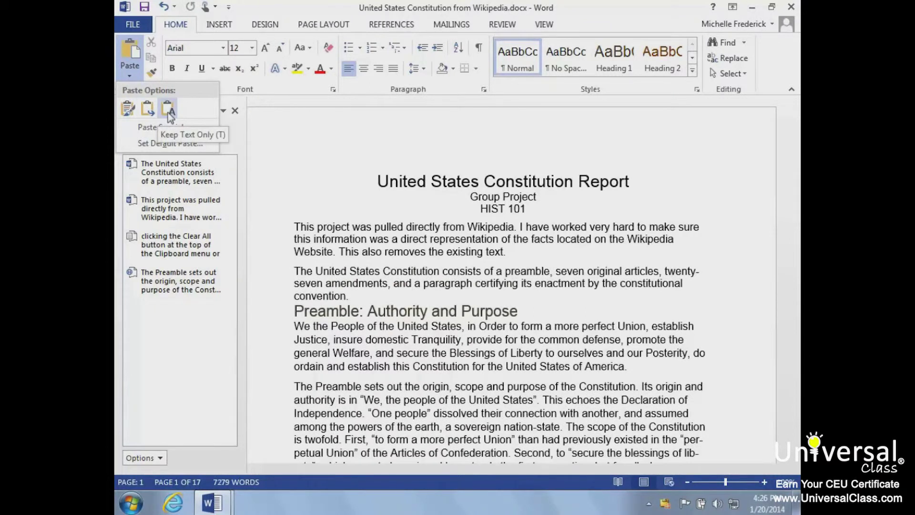
Step: Paste the cut Constitution paragraph using Keep Source Formatting
{"action": "left_click", "coordinate": [128, 111]}
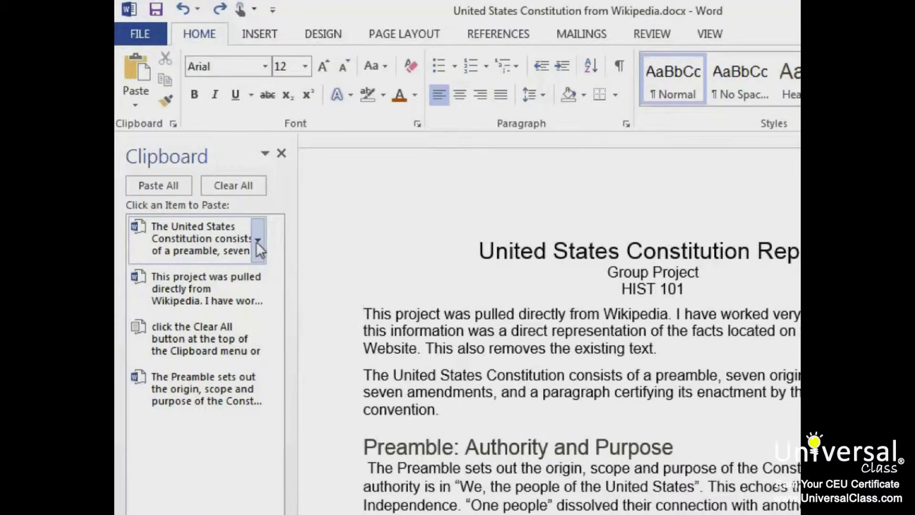
Step: Delete the Constitution item from the Clipboard pane, Clear All, and close the pane
{"action": "left_click", "coordinate": [258, 241]}
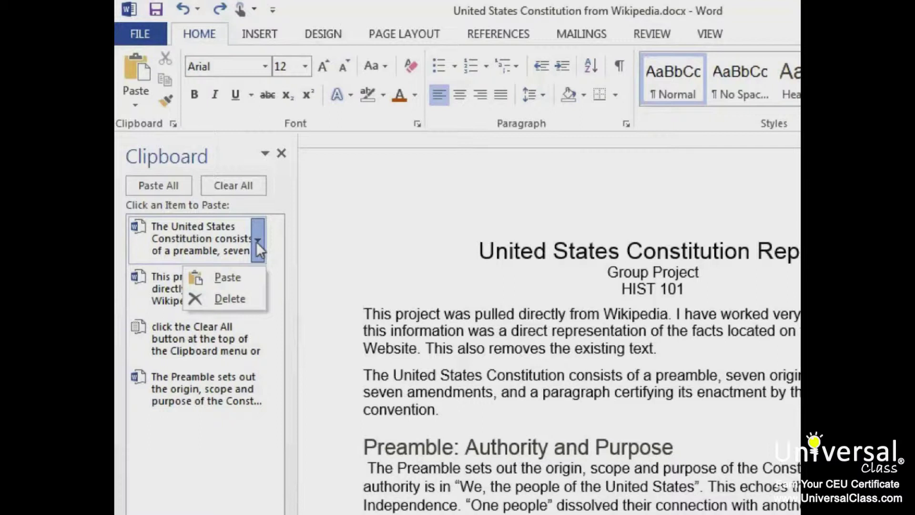
{"action": "left_click", "coordinate": [242, 298]}
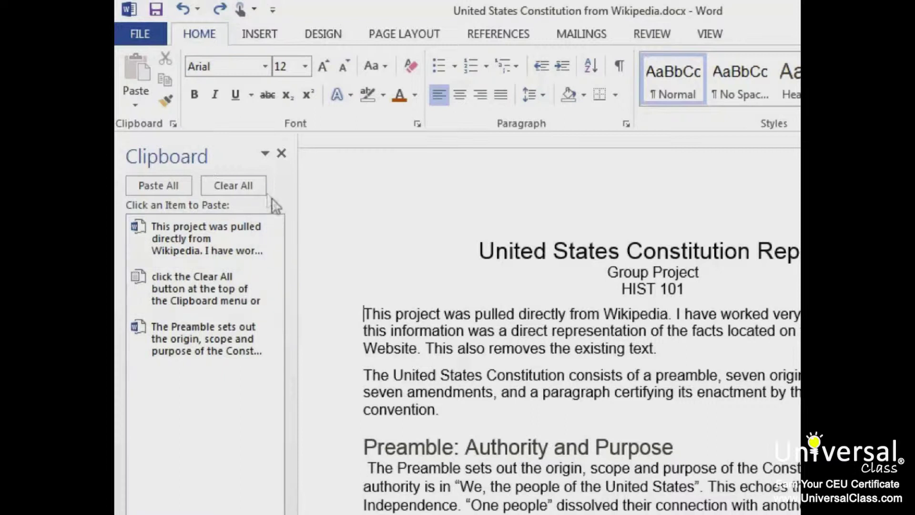
{"action": "left_click", "coordinate": [243, 185]}
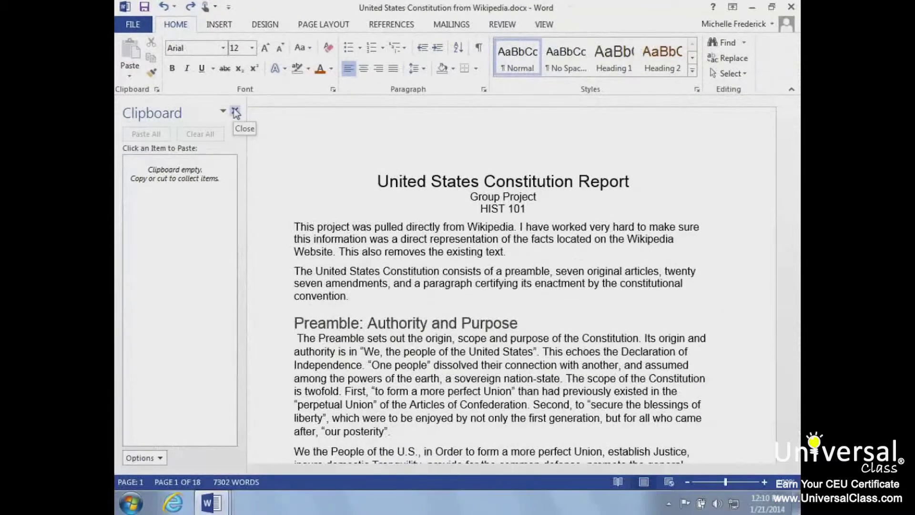
{"action": "left_click", "coordinate": [235, 112]}
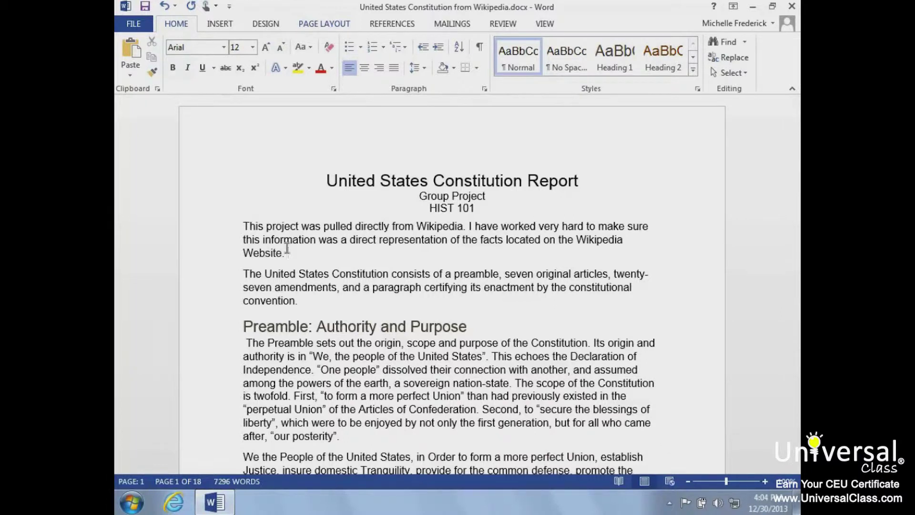
Step: Add 'Text goes here.' after 'Website.' and overwrite it with 'This removes the existing text.'
{"action": "type", "text": "Text goes here."}
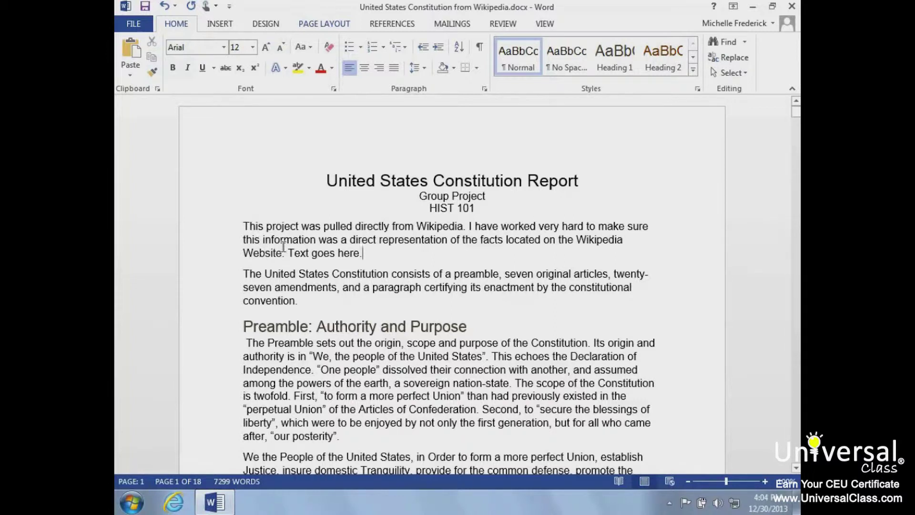
{"action": "left_click_drag", "start_coordinate": [288, 253], "coordinate": [358, 257]}
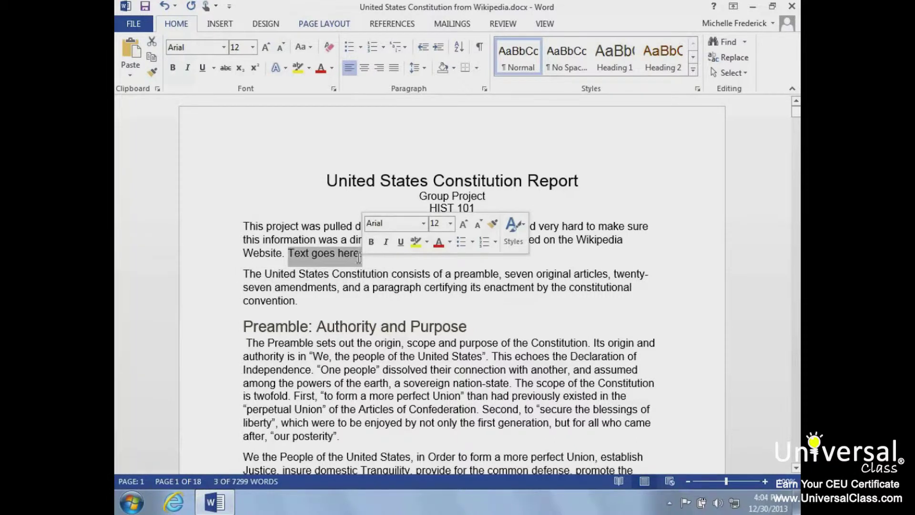
{"action": "type", "text": "This rem"}
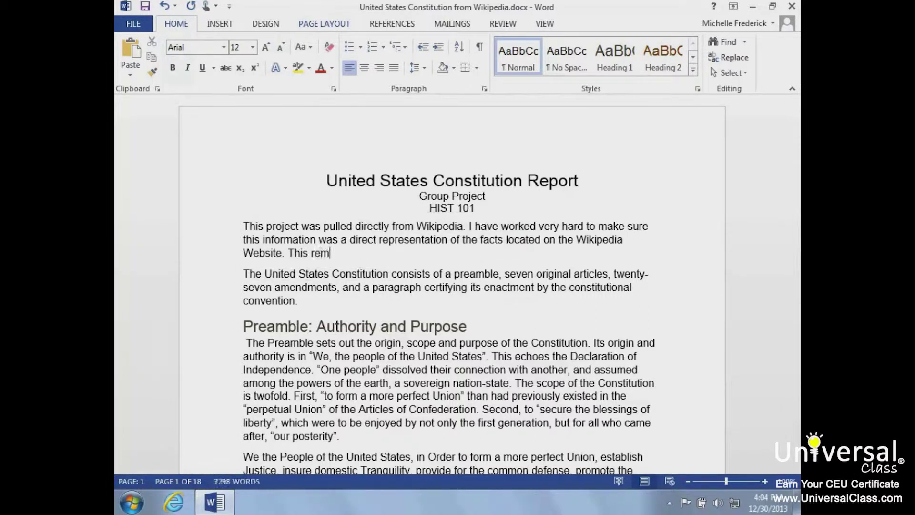
{"action": "type", "text": "oves the existing"}
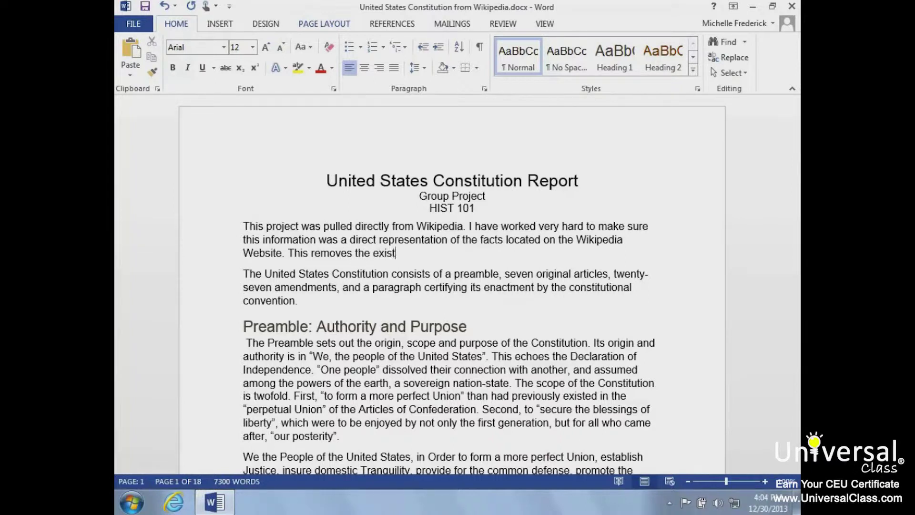
{"action": "type", "text": " text."}
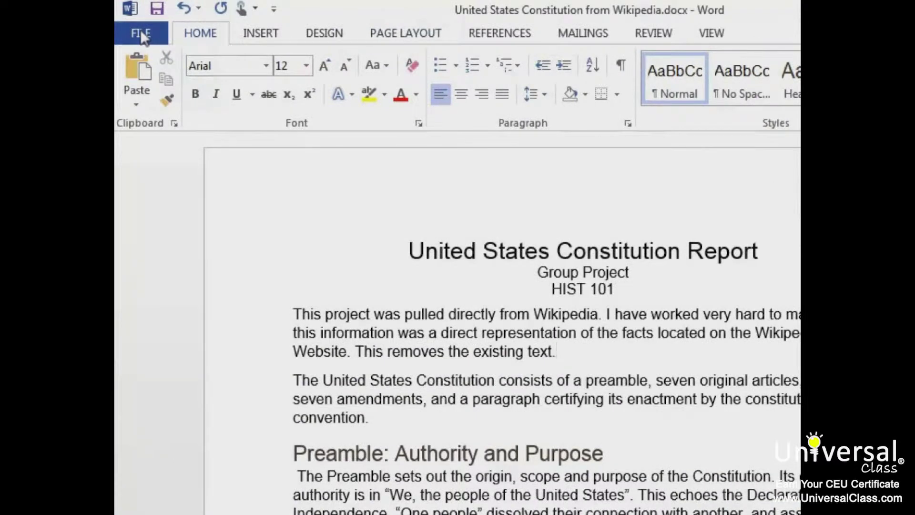
Step: In Word Options > Advanced, enable 'Use the Insert key to control overtype mode' and 'Use overtype mode'
{"action": "left_click", "coordinate": [137, 28]}
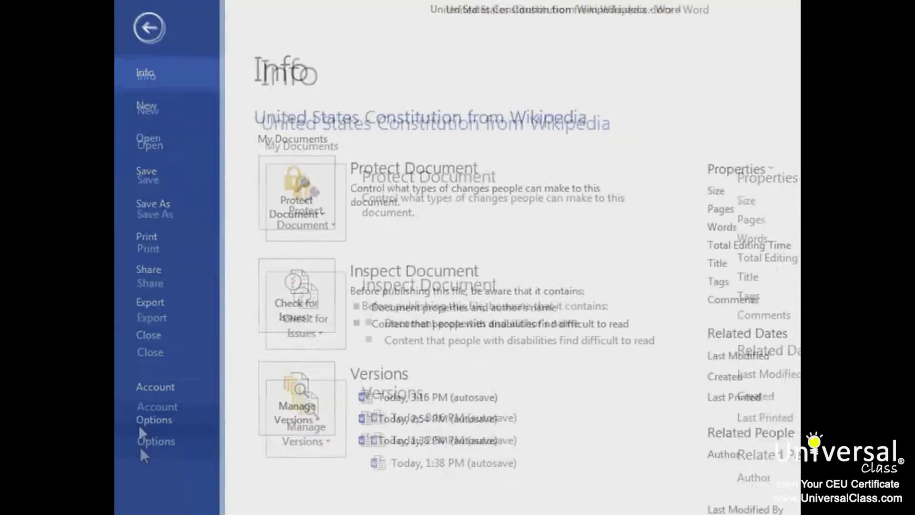
{"action": "left_click", "coordinate": [139, 451]}
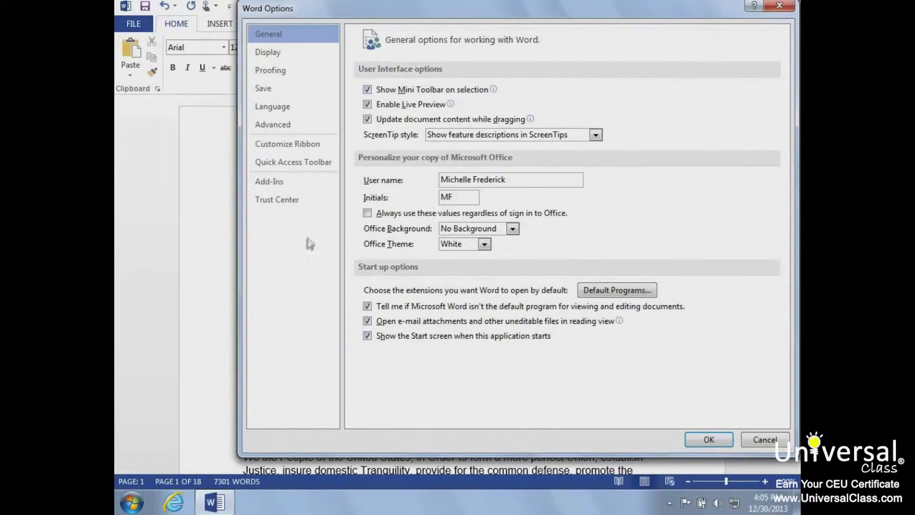
{"action": "left_click", "coordinate": [318, 126]}
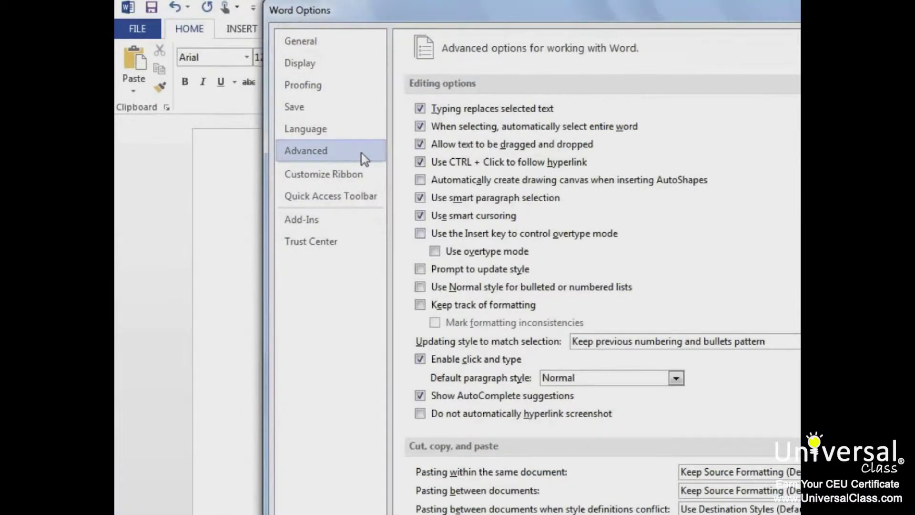
{"action": "left_click", "coordinate": [420, 233]}
{"action": "left_click", "coordinate": [432, 253]}
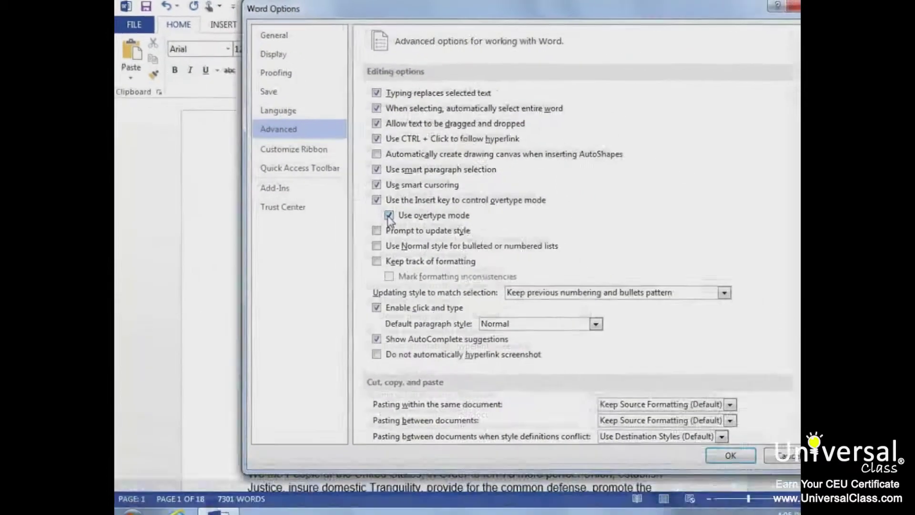
{"action": "left_click", "coordinate": [710, 439]}
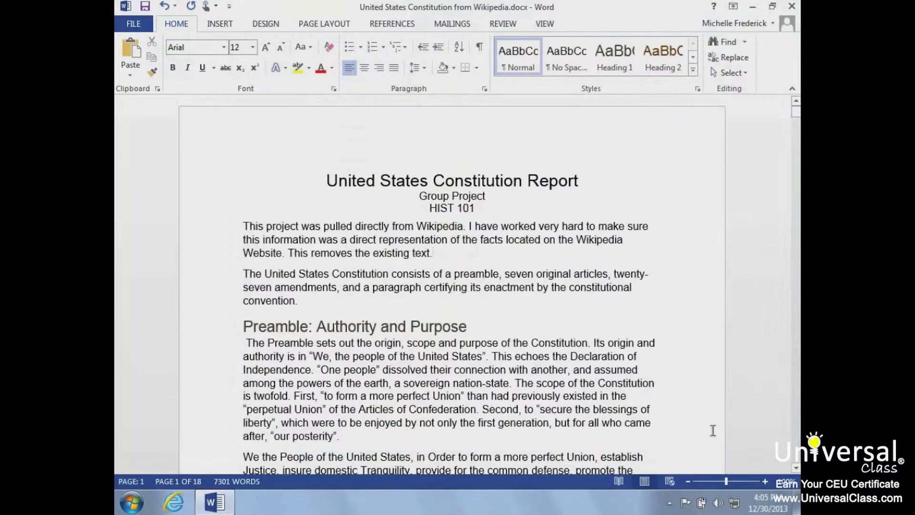
Step: Overtype the paragraph's last sentence with 'This also removes the existing text.'
{"action": "left_click", "coordinate": [288, 253]}
{"action": "type", "text": "This also"}
{"action": "type", "text": " remov"}
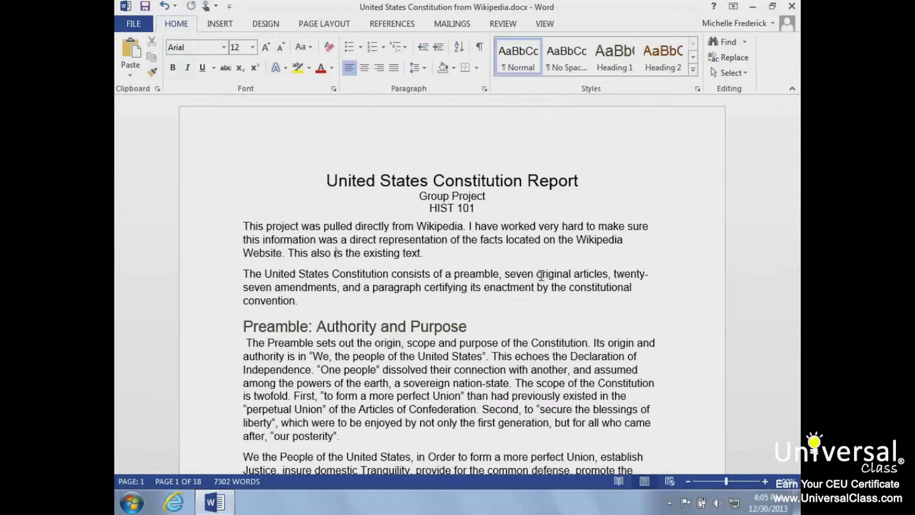
{"action": "type", "text": "es the ex"}
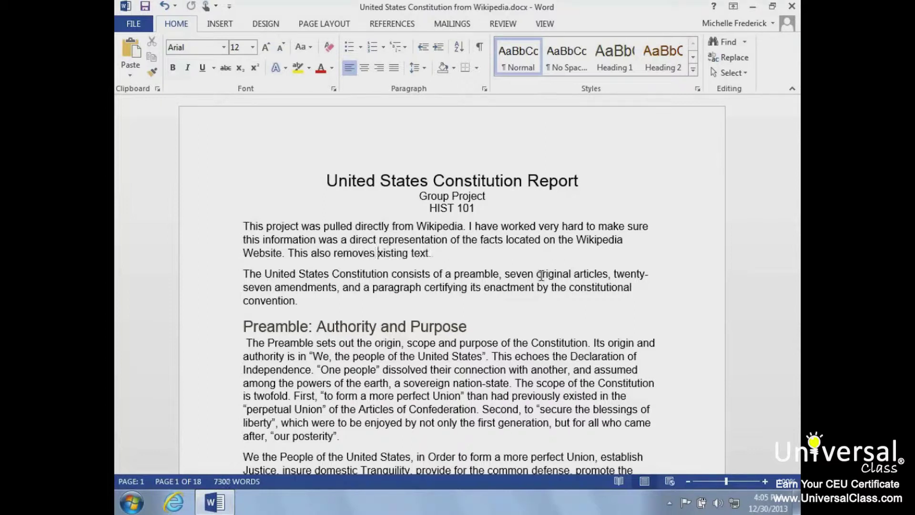
{"action": "type", "text": "isting text."}
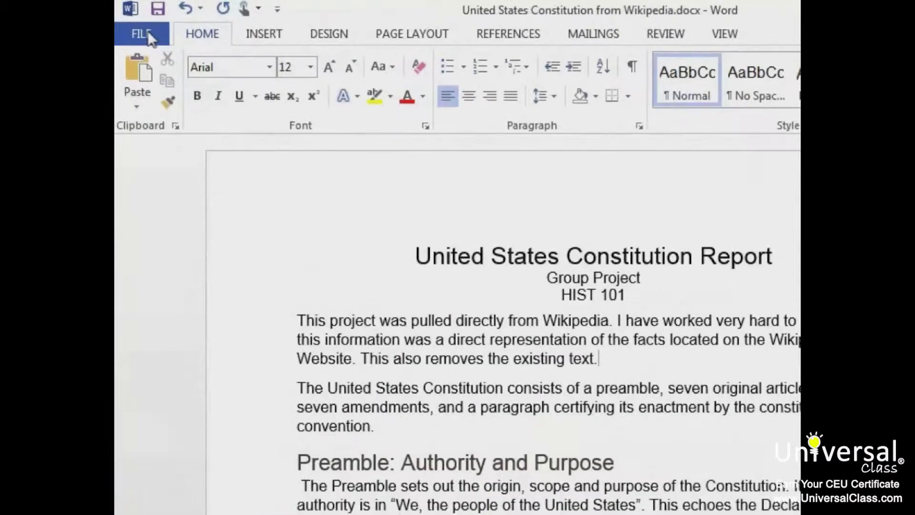
Step: In Word Options > Advanced, uncheck 'Use overtype mode' and the Insert-key overtype option
{"action": "left_click", "coordinate": [138, 23]}
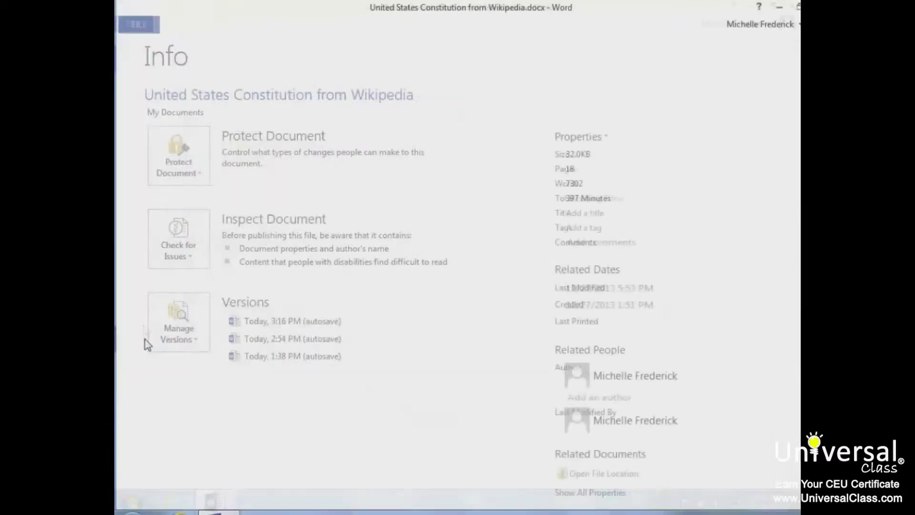
{"action": "left_click", "coordinate": [147, 345]}
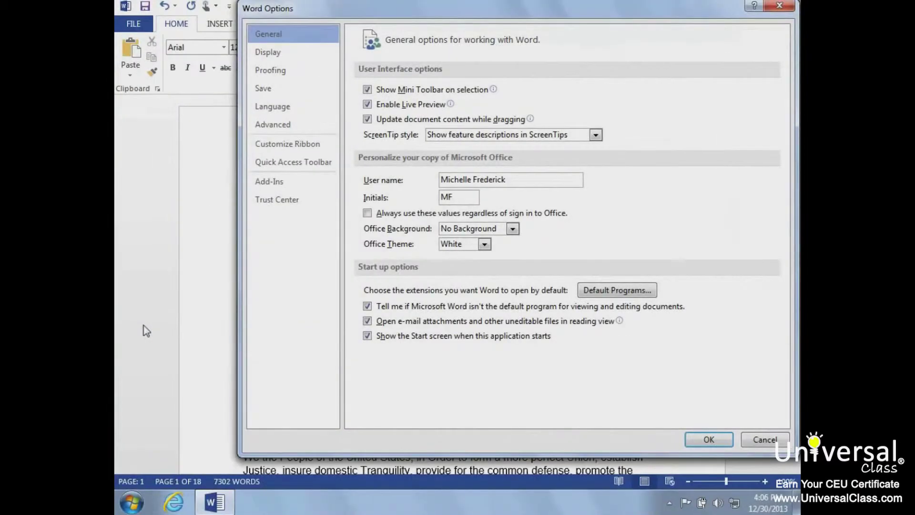
{"action": "left_click", "coordinate": [289, 129]}
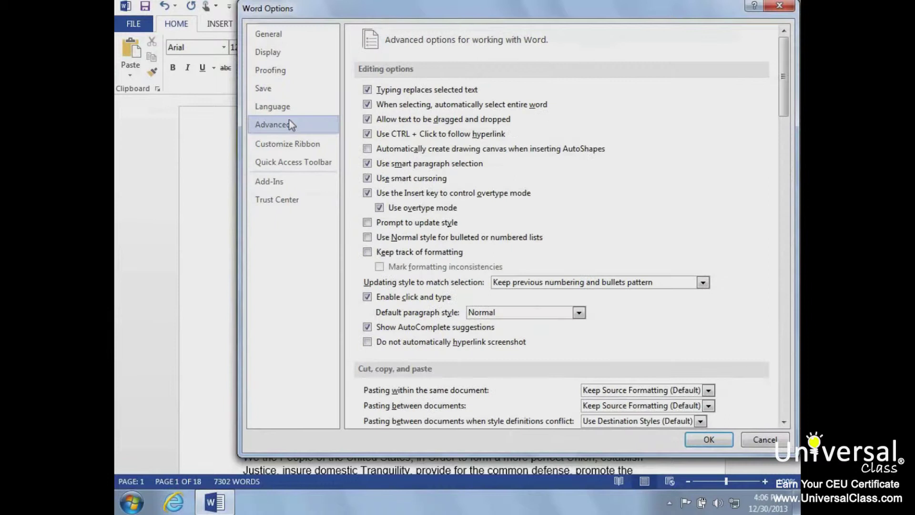
{"action": "left_click", "coordinate": [380, 207]}
{"action": "left_click", "coordinate": [368, 193]}
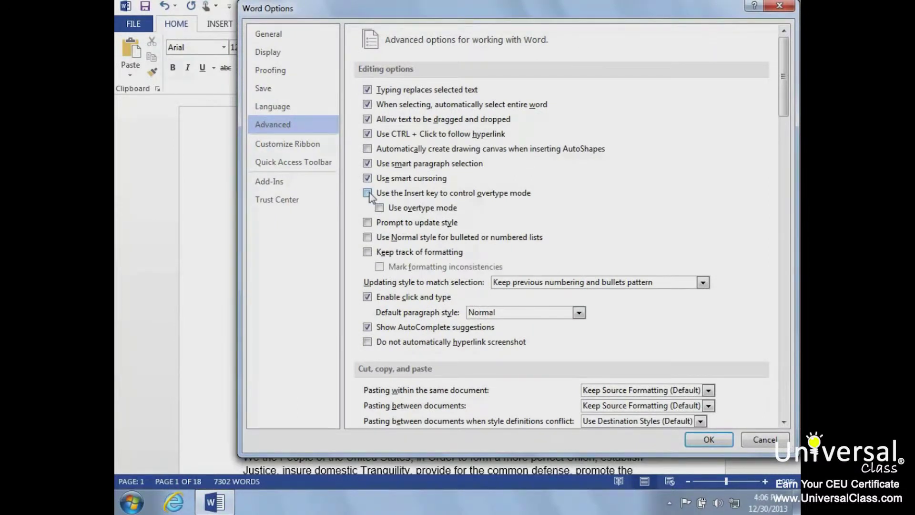
{"action": "left_click", "coordinate": [711, 444]}
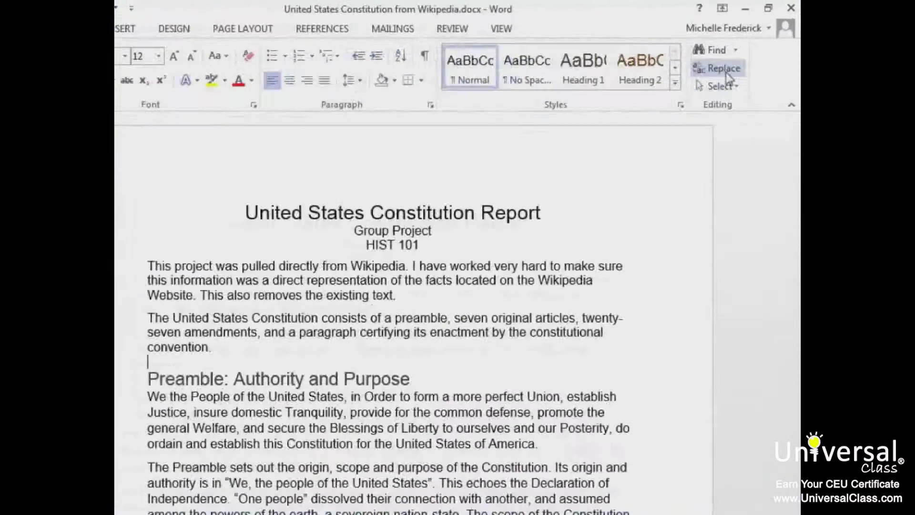
Step: Use Find and Replace to change the first 'United States' to 'U.S.'
{"action": "left_click", "coordinate": [737, 58]}
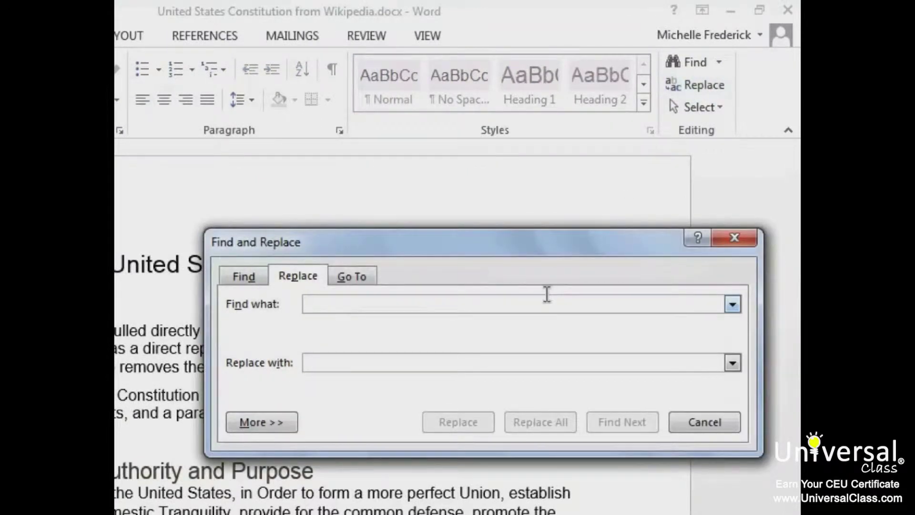
{"action": "type", "text": "United St"}
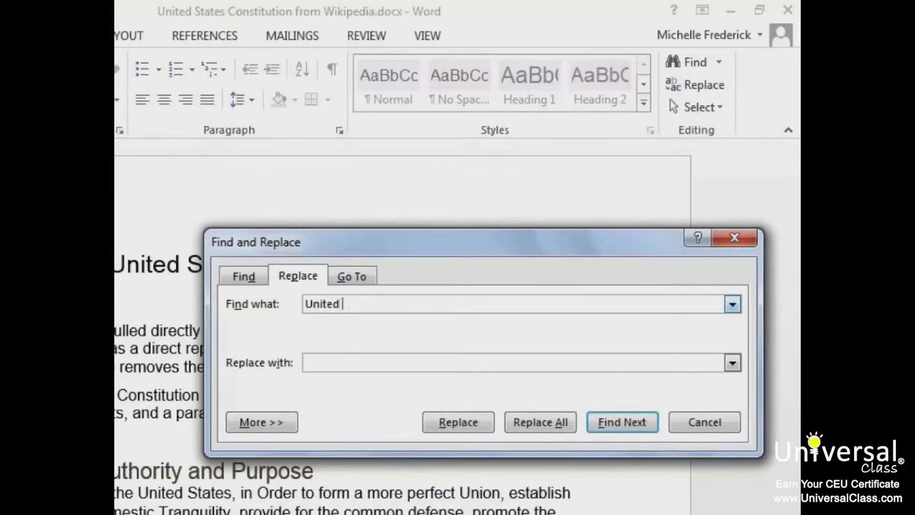
{"action": "type", "text": "ates"}
{"action": "left_click", "coordinate": [406, 353]}
{"action": "type", "text": "U.S."}
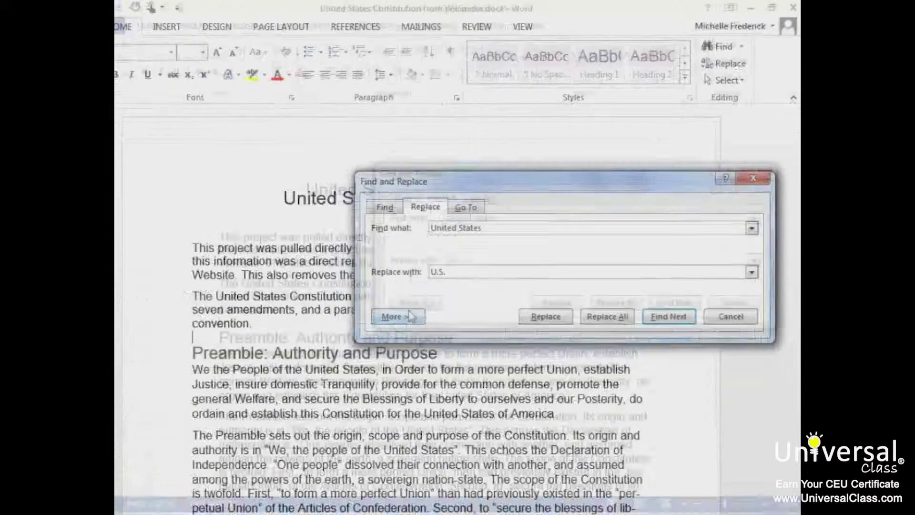
{"action": "left_click", "coordinate": [410, 316]}
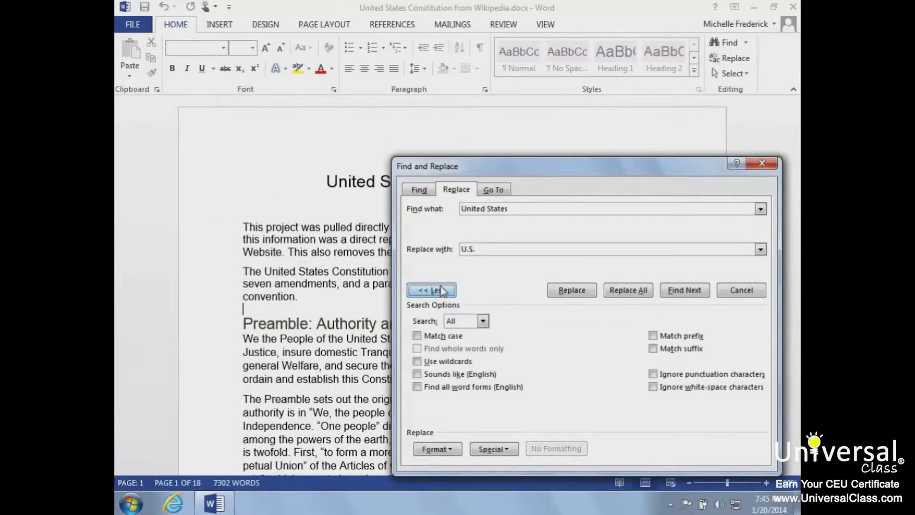
{"action": "left_click", "coordinate": [441, 290]}
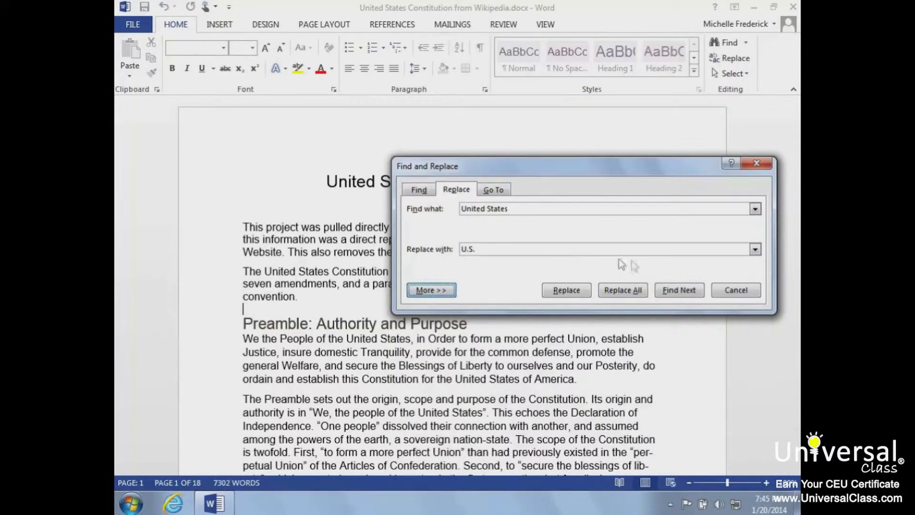
{"action": "left_click", "coordinate": [678, 291]}
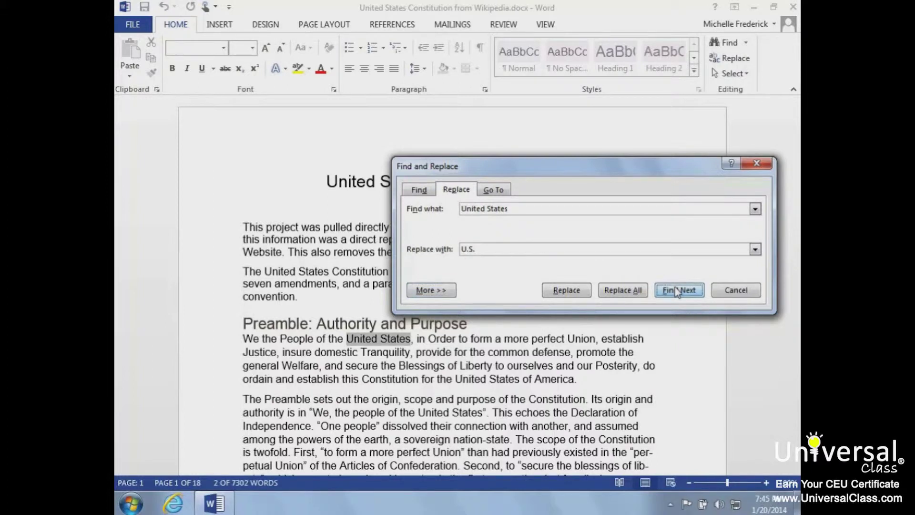
{"action": "left_click", "coordinate": [566, 291]}
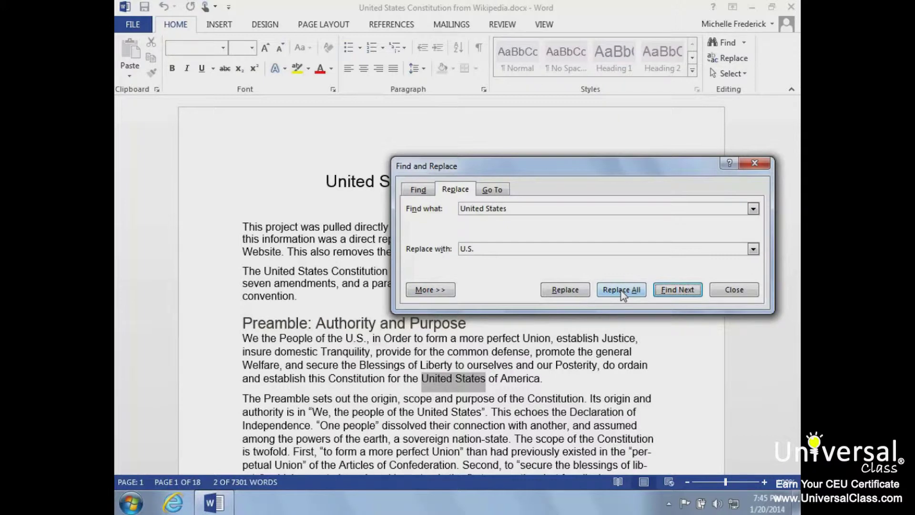
{"action": "left_click", "coordinate": [734, 290]}
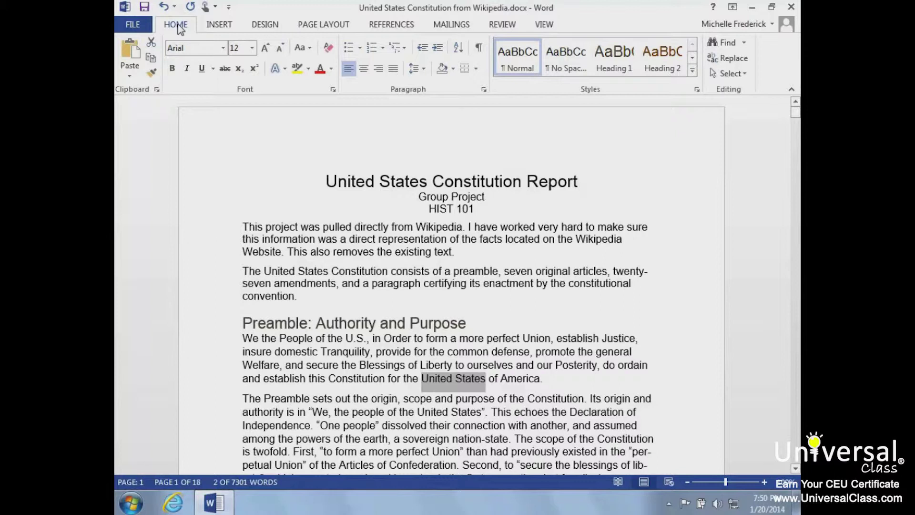
Step: Add a 'USA' to 'United States' AutoCorrect entry through the Proofing options
{"action": "left_click", "coordinate": [136, 26]}
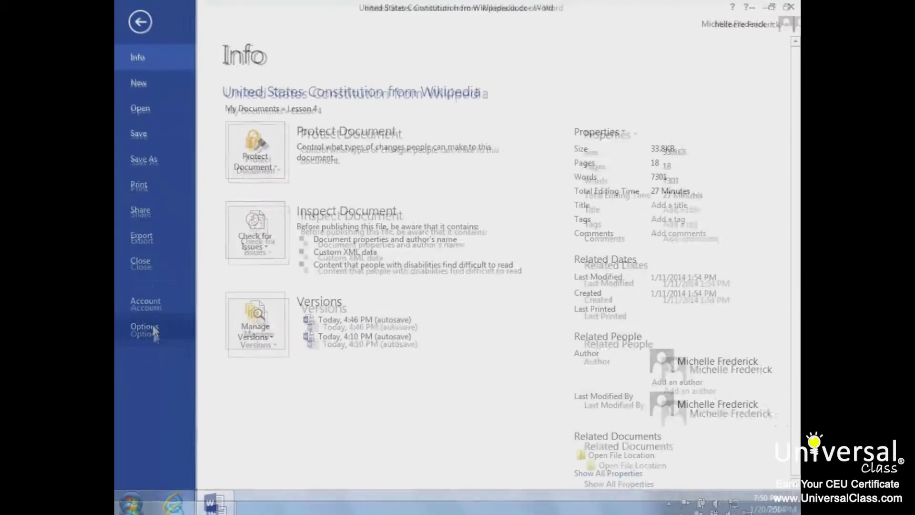
{"action": "left_click", "coordinate": [153, 324]}
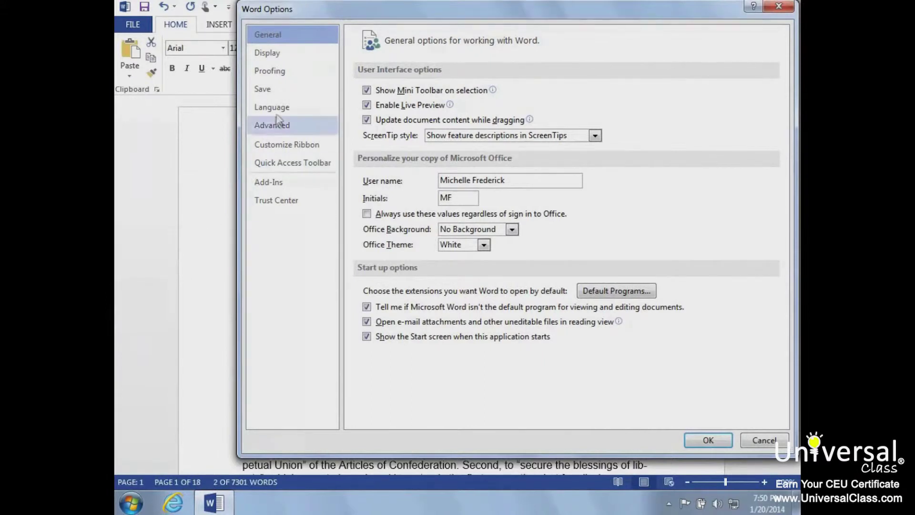
{"action": "left_click", "coordinate": [288, 71]}
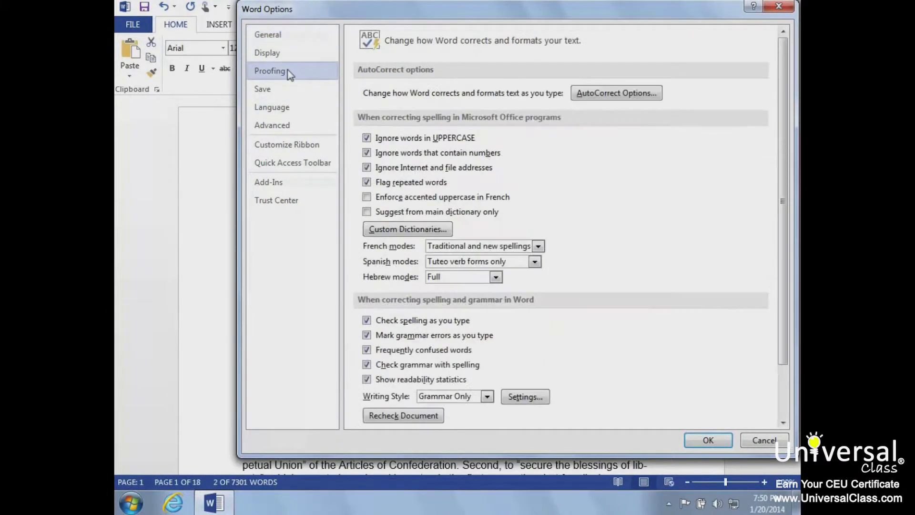
{"action": "left_click", "coordinate": [593, 97]}
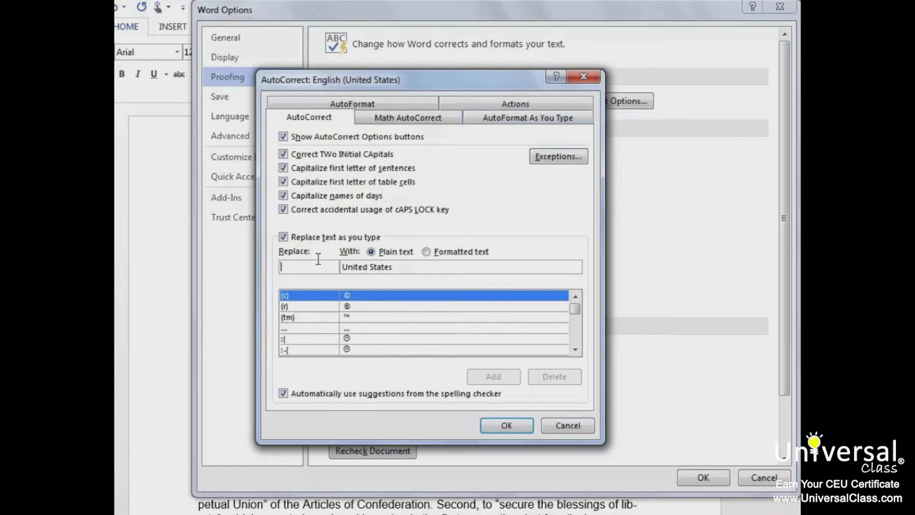
{"action": "type", "text": "USA"}
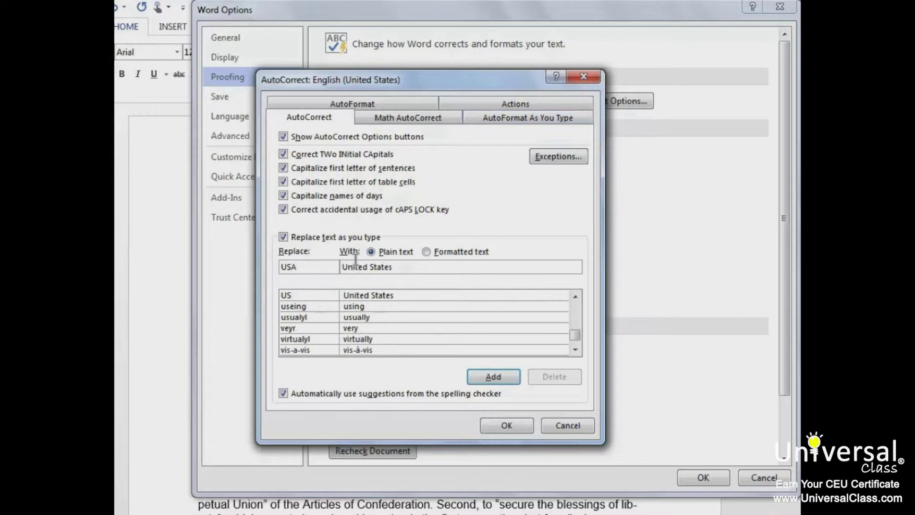
{"action": "left_click", "coordinate": [491, 379]}
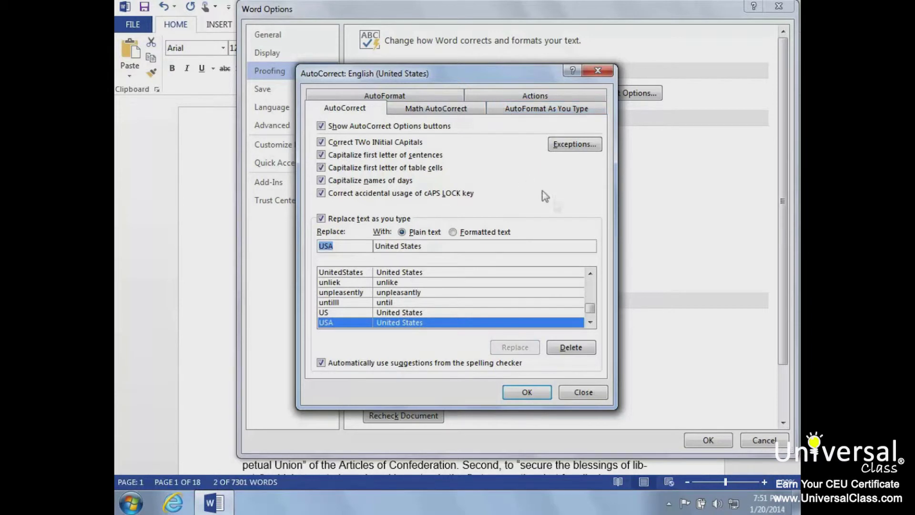
{"action": "left_click", "coordinate": [582, 394]}
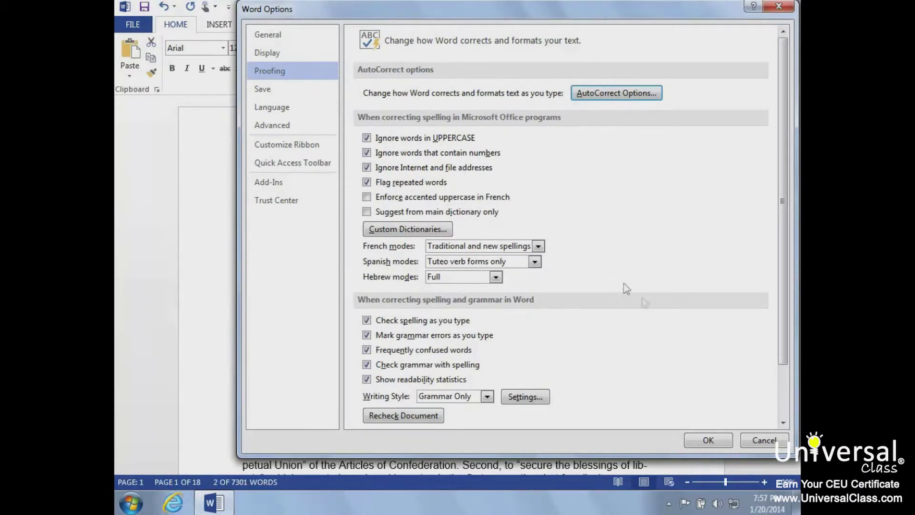
{"action": "left_click", "coordinate": [710, 441]}
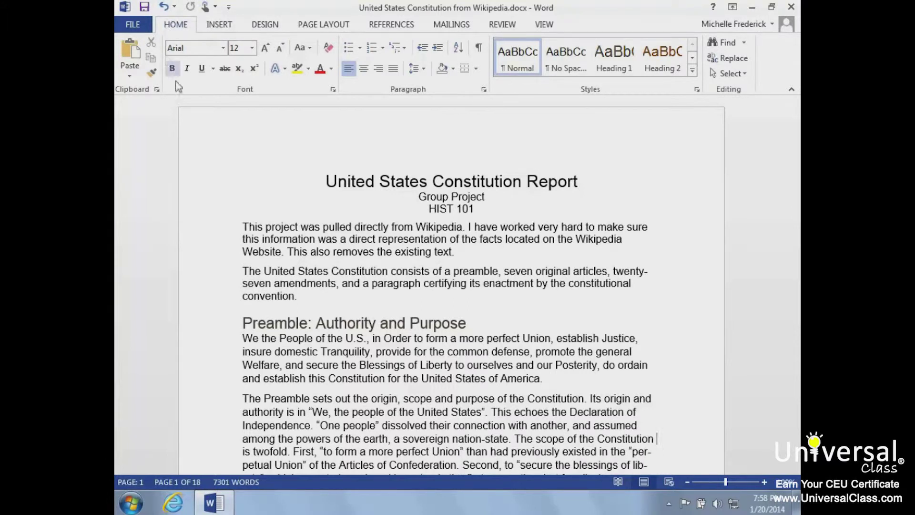
Step: Format the title 'United States Constitution Report' in Verdana with a dark blue font colour
{"action": "left_click_drag", "start_coordinate": [326, 181], "coordinate": [550, 188]}
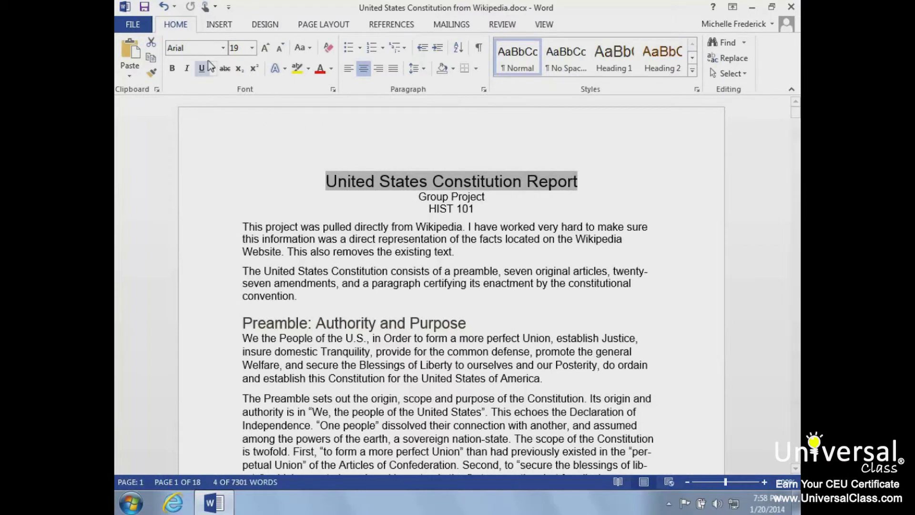
{"action": "left_click", "coordinate": [223, 49]}
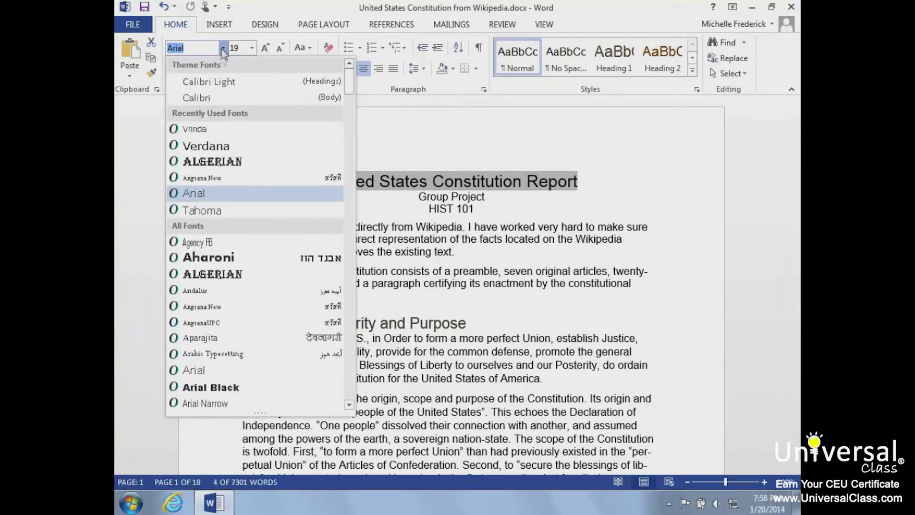
{"action": "left_click", "coordinate": [210, 149]}
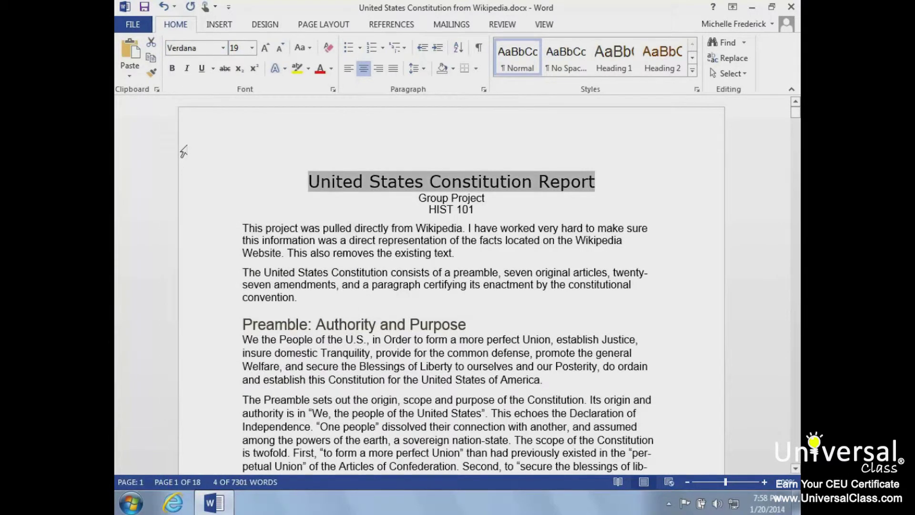
{"action": "left_click", "coordinate": [332, 69]}
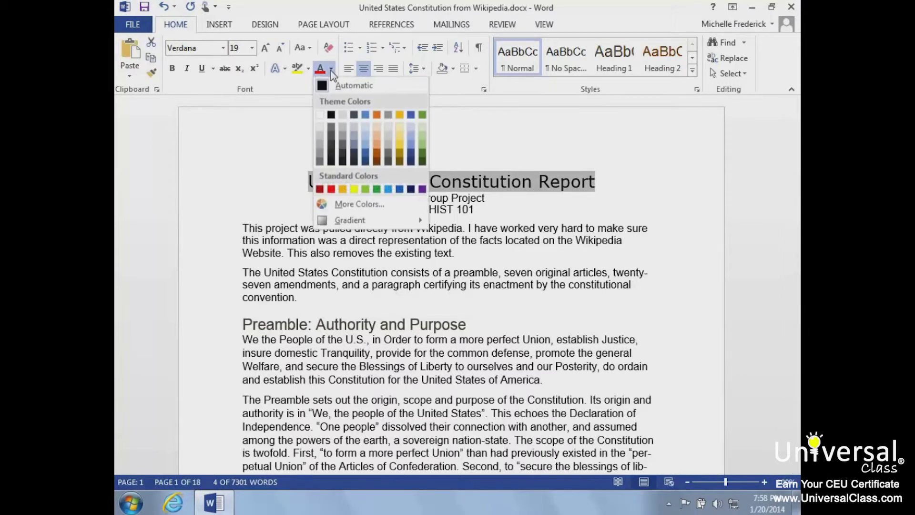
{"action": "left_click", "coordinate": [365, 151]}
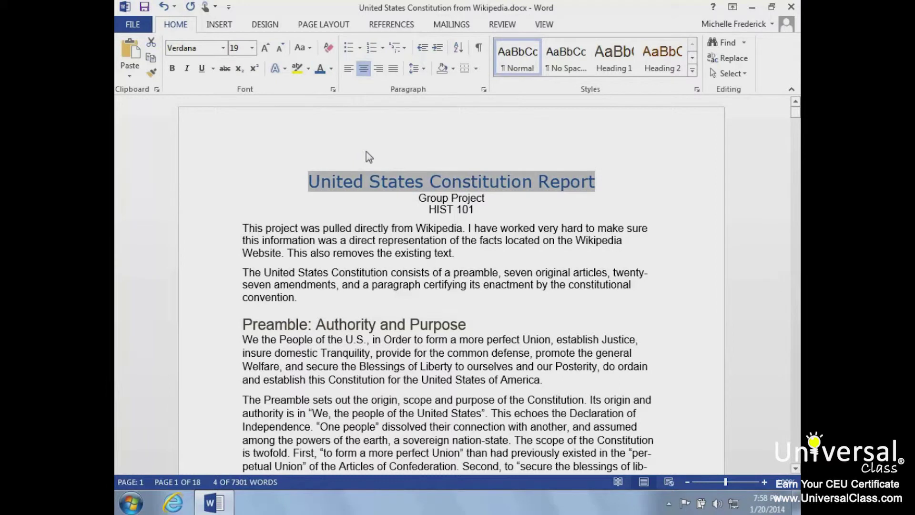
{"action": "left_click", "coordinate": [319, 181]}
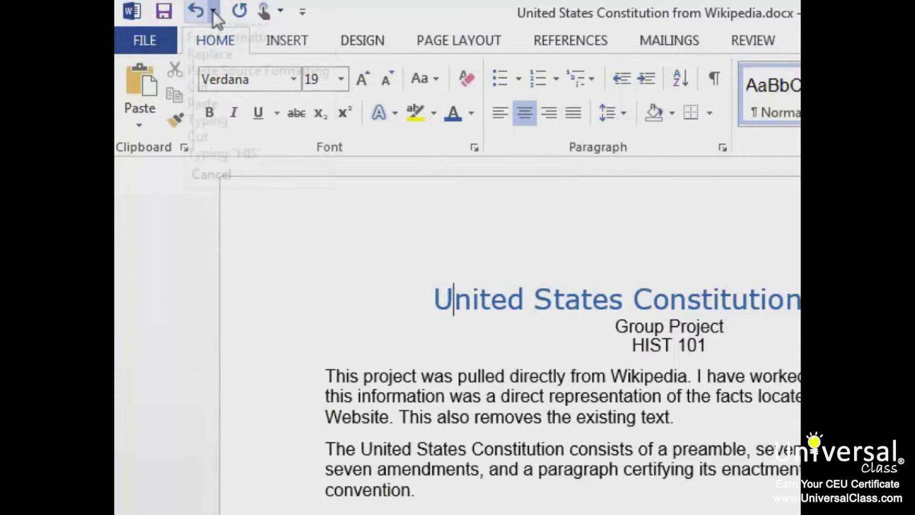
{"action": "left_click", "coordinate": [213, 11]}
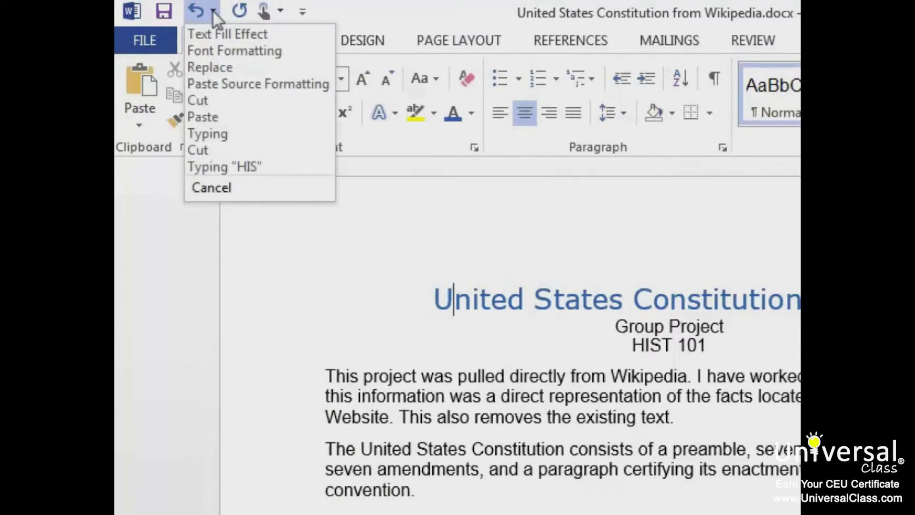
{"action": "left_click", "coordinate": [208, 51]}
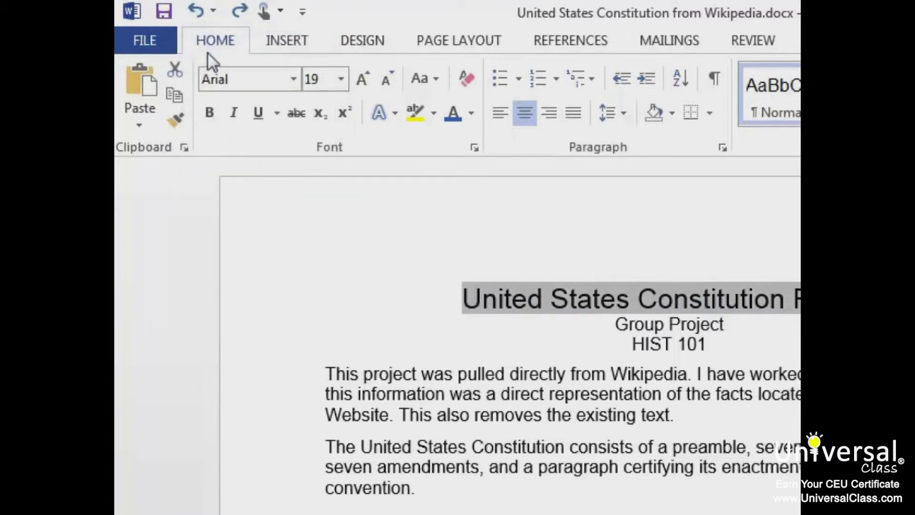
{"action": "left_click", "coordinate": [241, 13]}
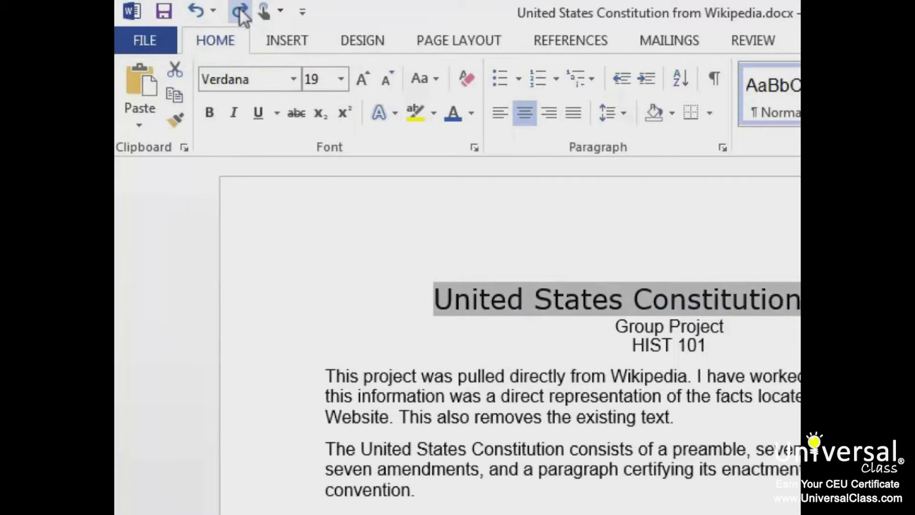
{"action": "left_click", "coordinate": [239, 11]}
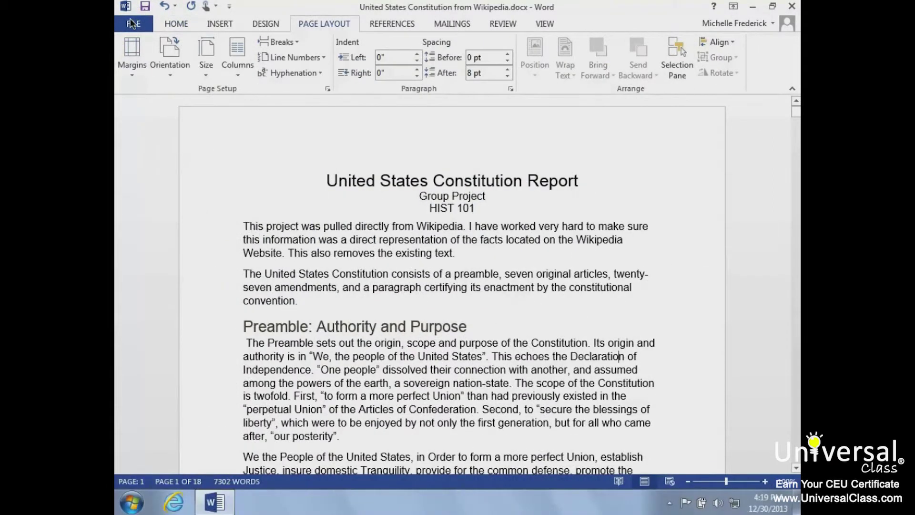
Step: Set the report's hyphenation to Automatic on the Page Layout tab
{"action": "left_click", "coordinate": [177, 26]}
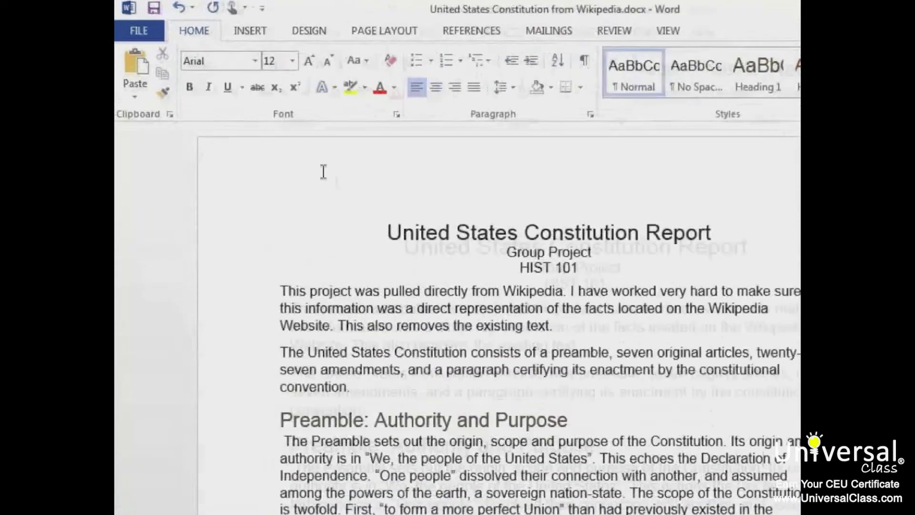
{"action": "left_click", "coordinate": [428, 39]}
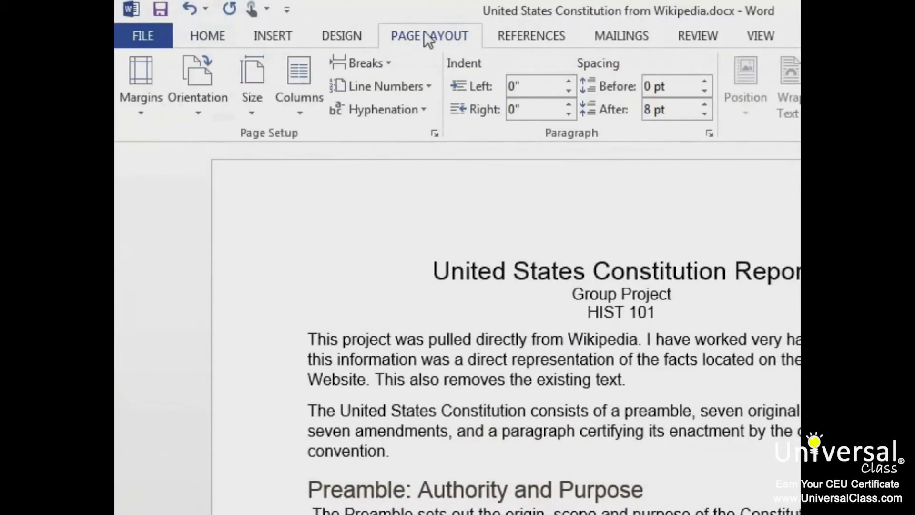
{"action": "left_click", "coordinate": [424, 110]}
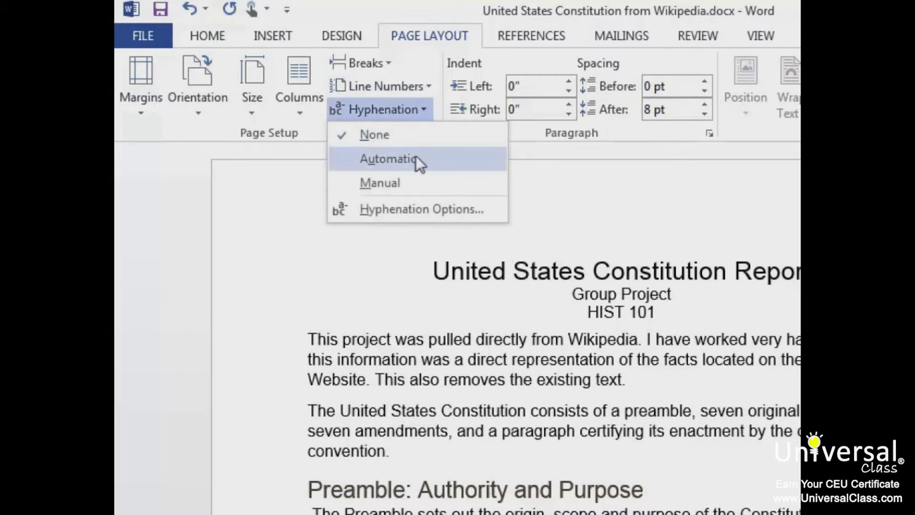
{"action": "left_click", "coordinate": [416, 156]}
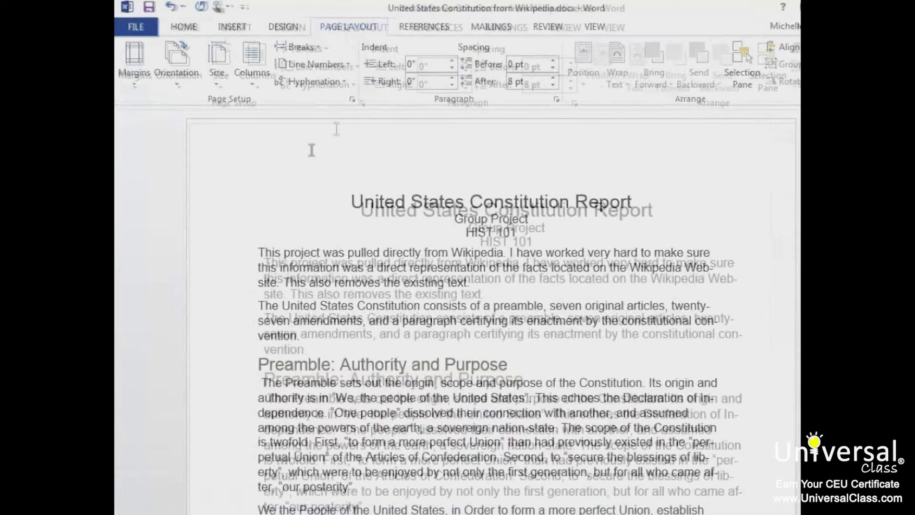
{"action": "left_click", "coordinate": [393, 98]}
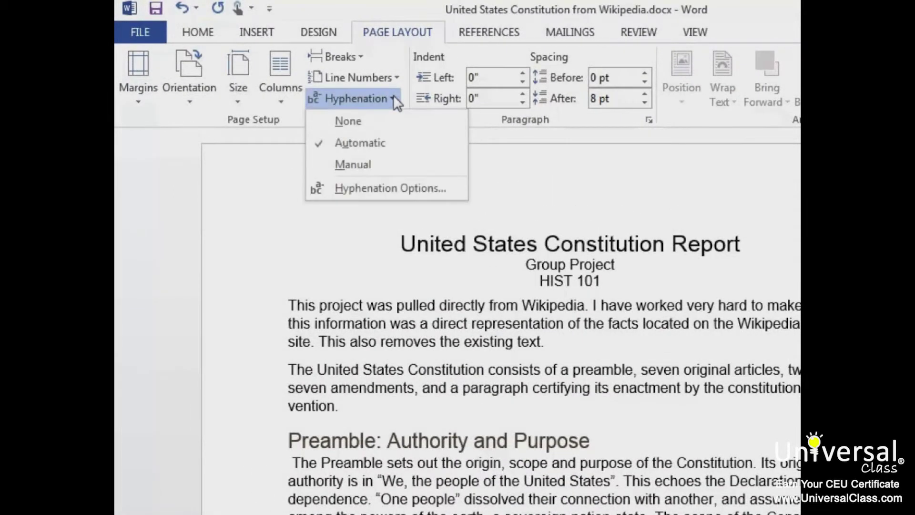
Step: Set hyphenation to None, then start Manual hyphenation
{"action": "left_click", "coordinate": [376, 120]}
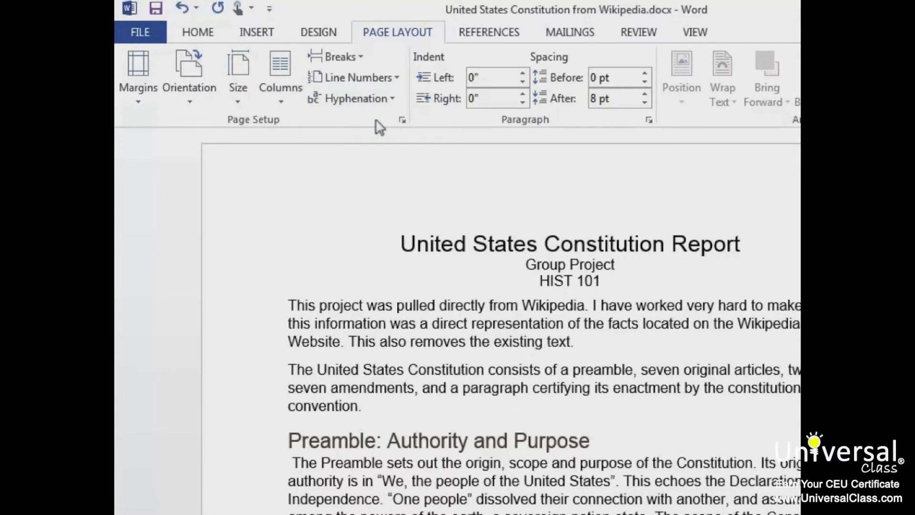
{"action": "left_click", "coordinate": [394, 98]}
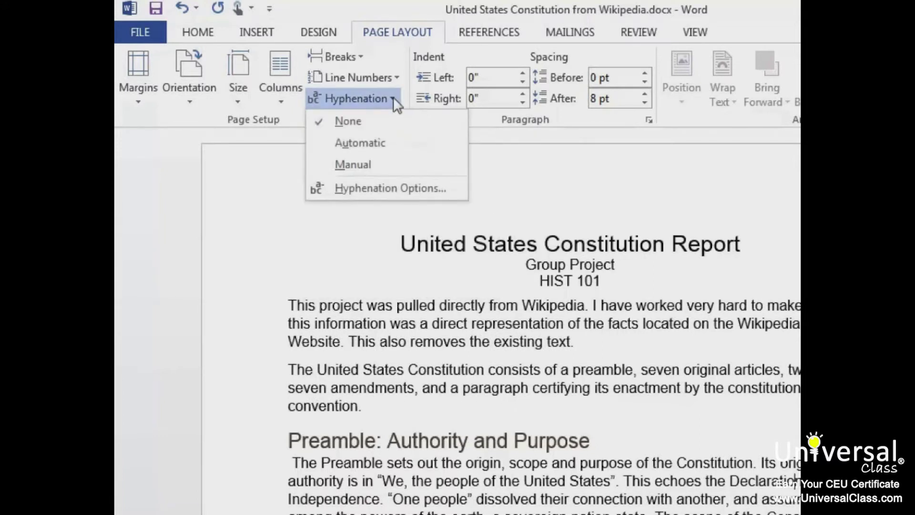
{"action": "left_click", "coordinate": [387, 164]}
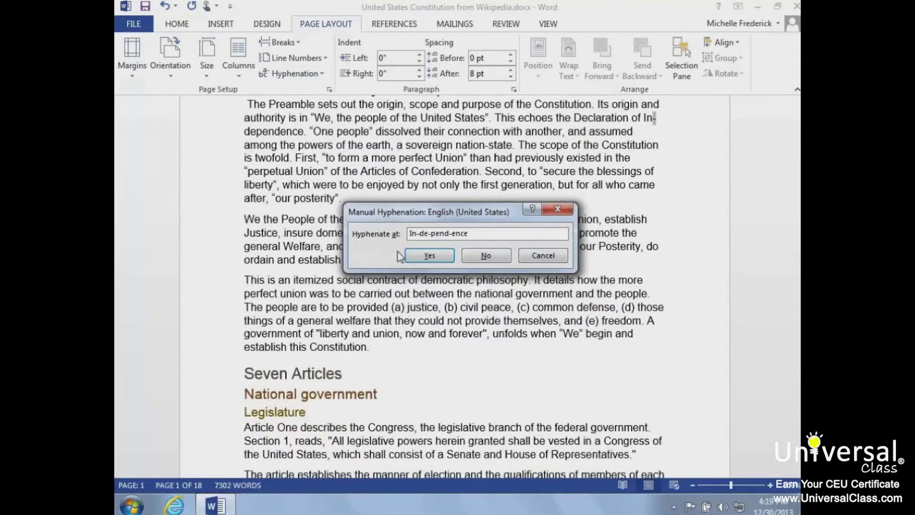
Step: Hyphenate In-de-pend-ence, per-petual and lib-er-ty, skip af-ter, and cancel before general
{"action": "left_click", "coordinate": [422, 257]}
{"action": "left_click", "coordinate": [422, 257]}
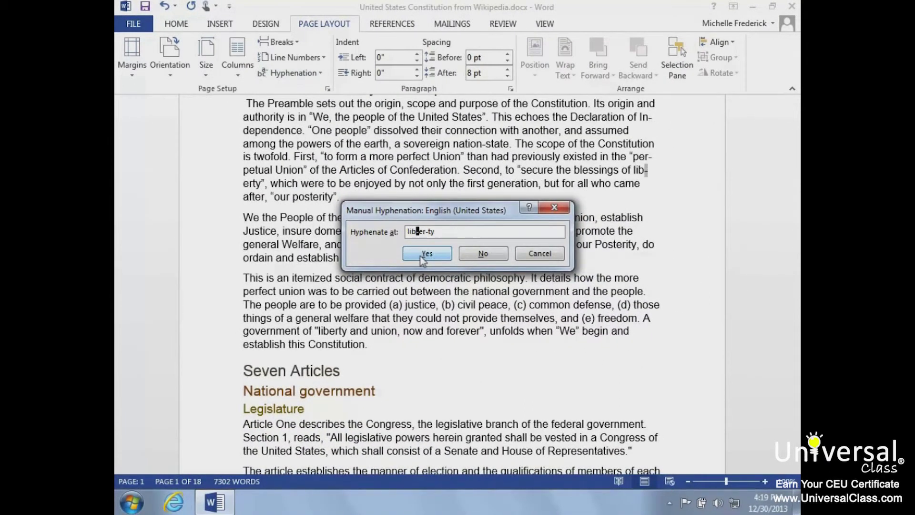
{"action": "left_click", "coordinate": [422, 258]}
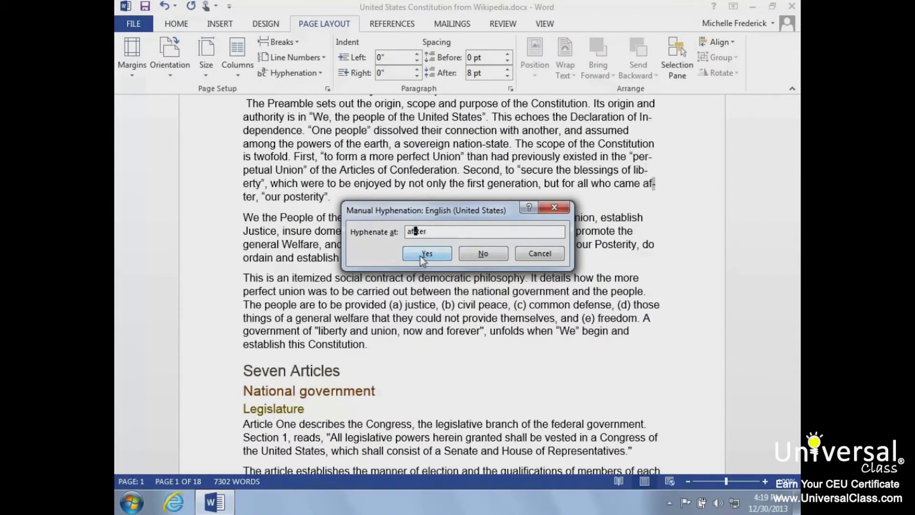
{"action": "left_click", "coordinate": [490, 258]}
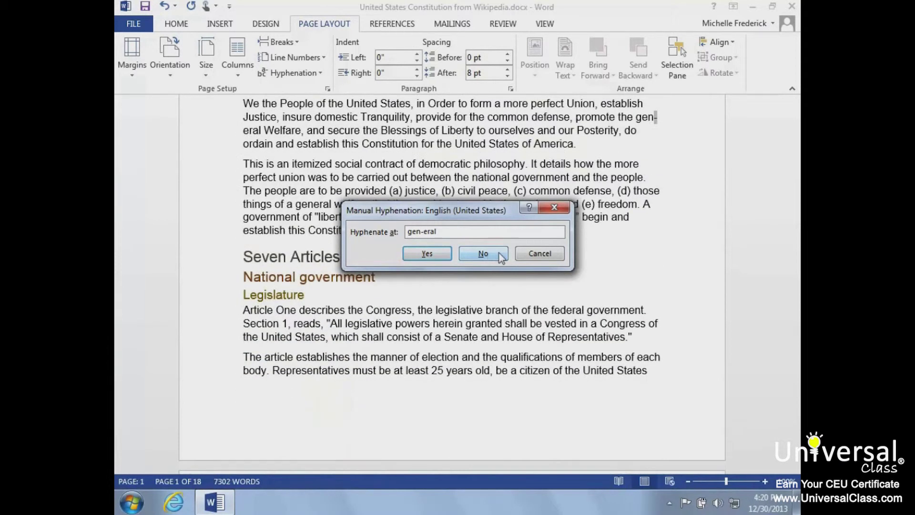
{"action": "left_click", "coordinate": [540, 255]}
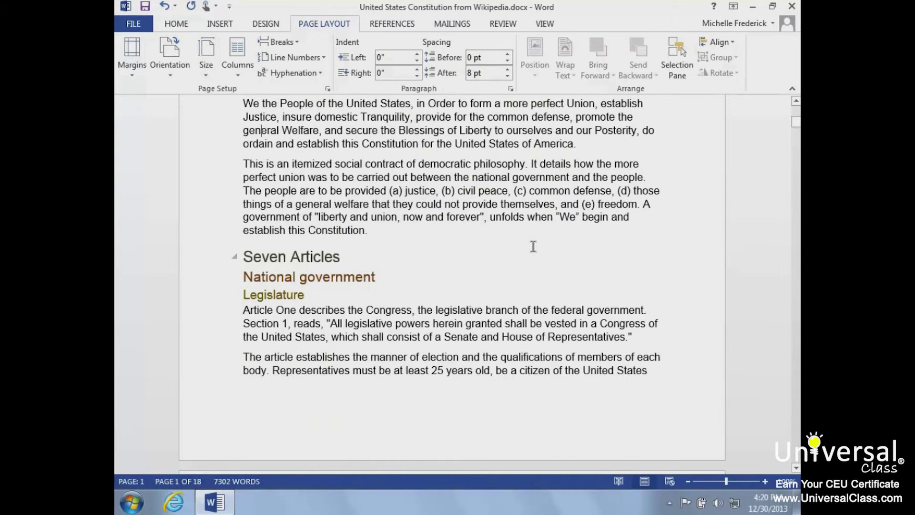
Step: Set hyphenation to None, delete the hyphen in In-dependence, and bring up Hyphenation Options
{"action": "scroll", "coordinate": [531, 243], "scroll_direction": "up", "scroll_amount": 10}
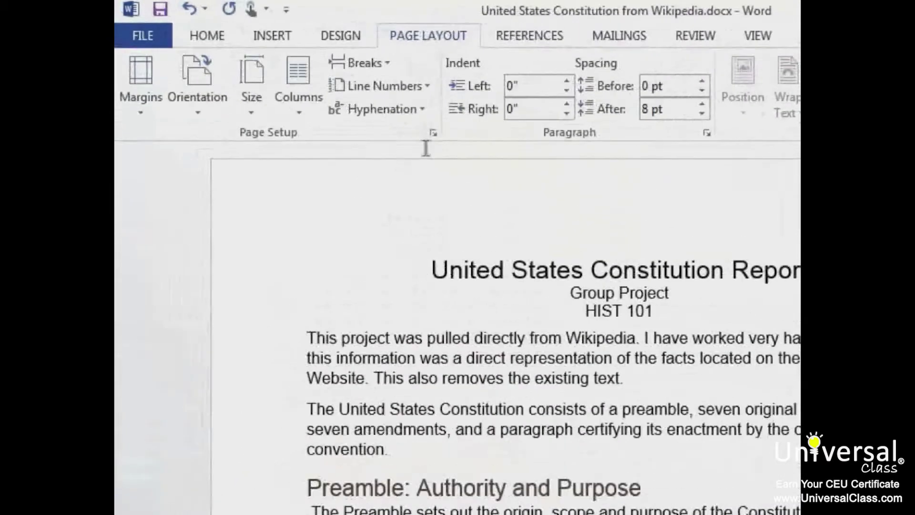
{"action": "left_click", "coordinate": [424, 109]}
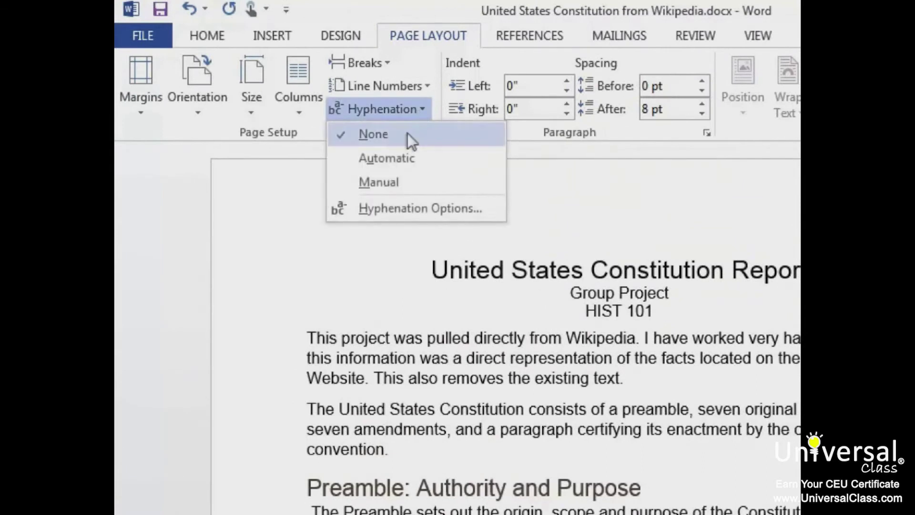
{"action": "left_click", "coordinate": [406, 133]}
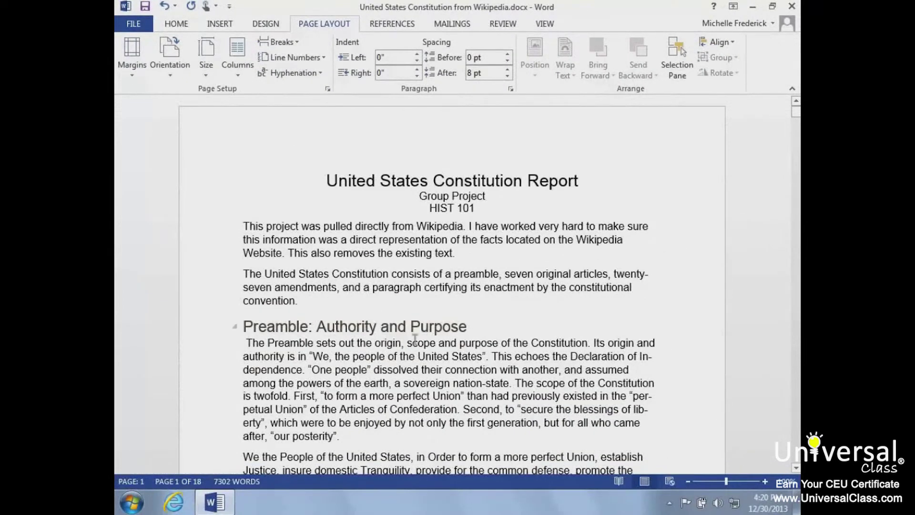
{"action": "left_click", "coordinate": [651, 357]}
{"action": "key", "text": "BackSpace"}
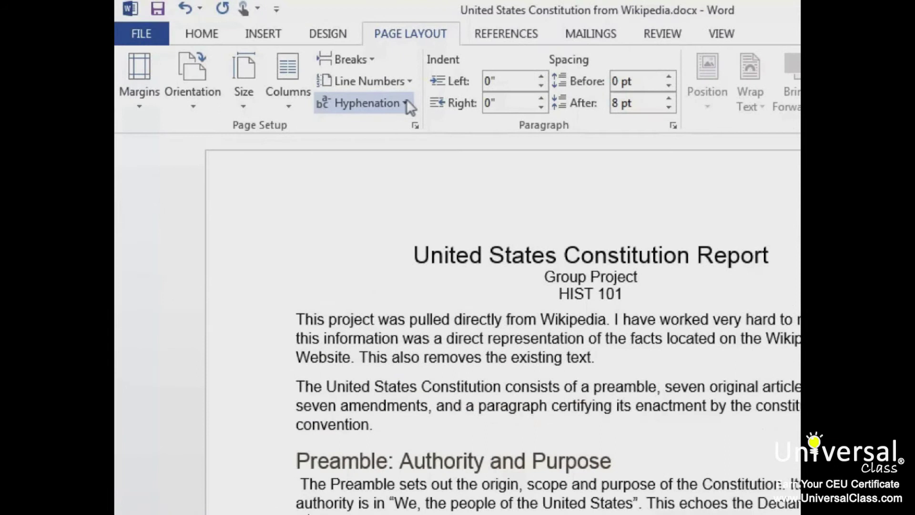
{"action": "left_click", "coordinate": [405, 99]}
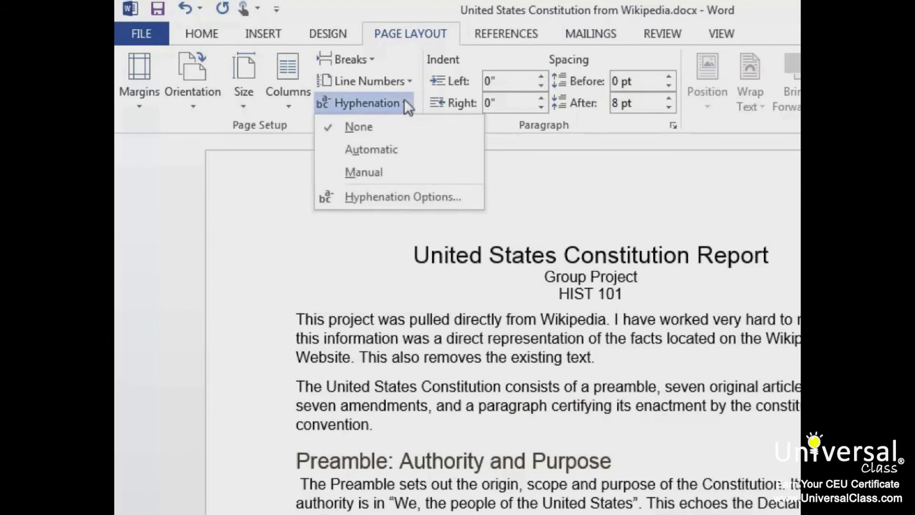
{"action": "left_click", "coordinate": [406, 195]}
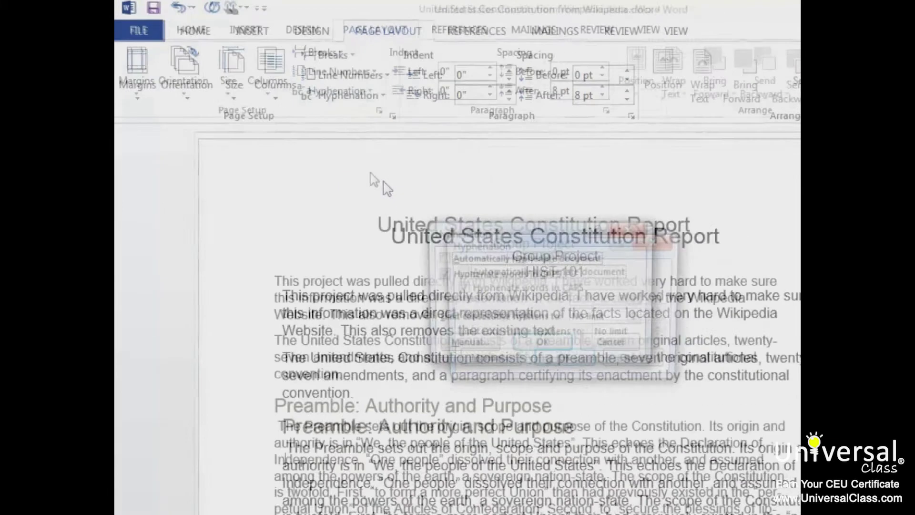